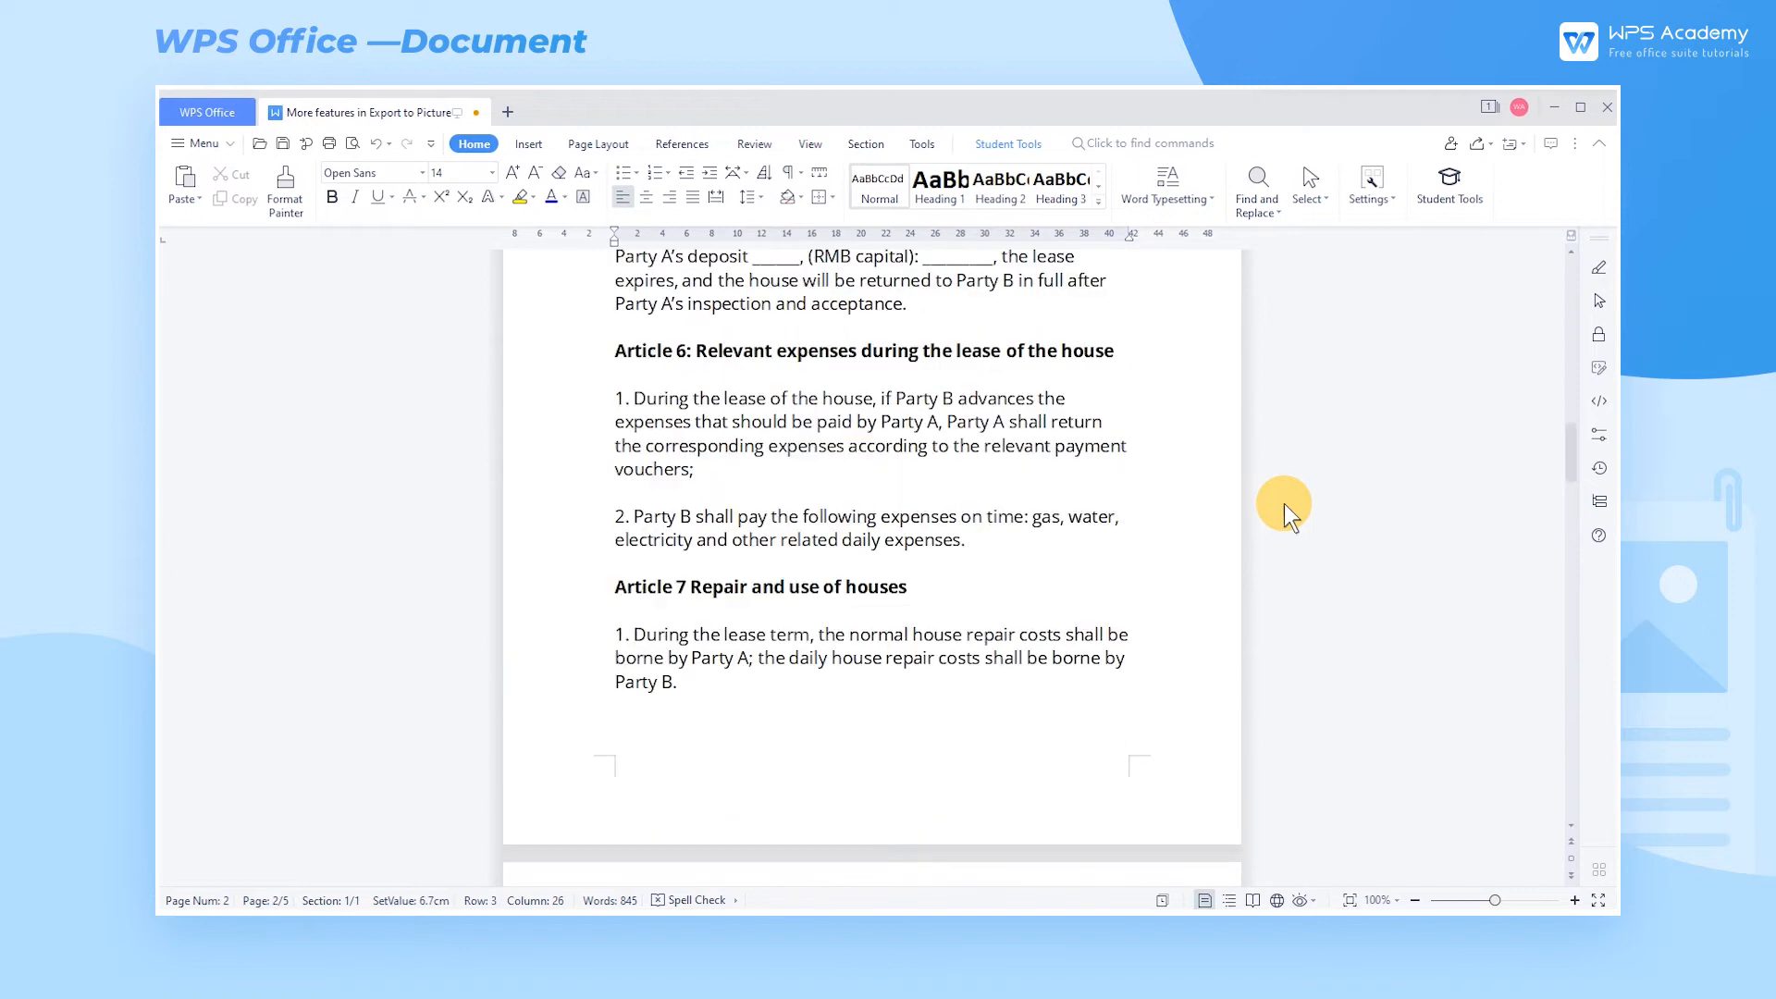
pyautogui.scroll(5, 1283, 504)
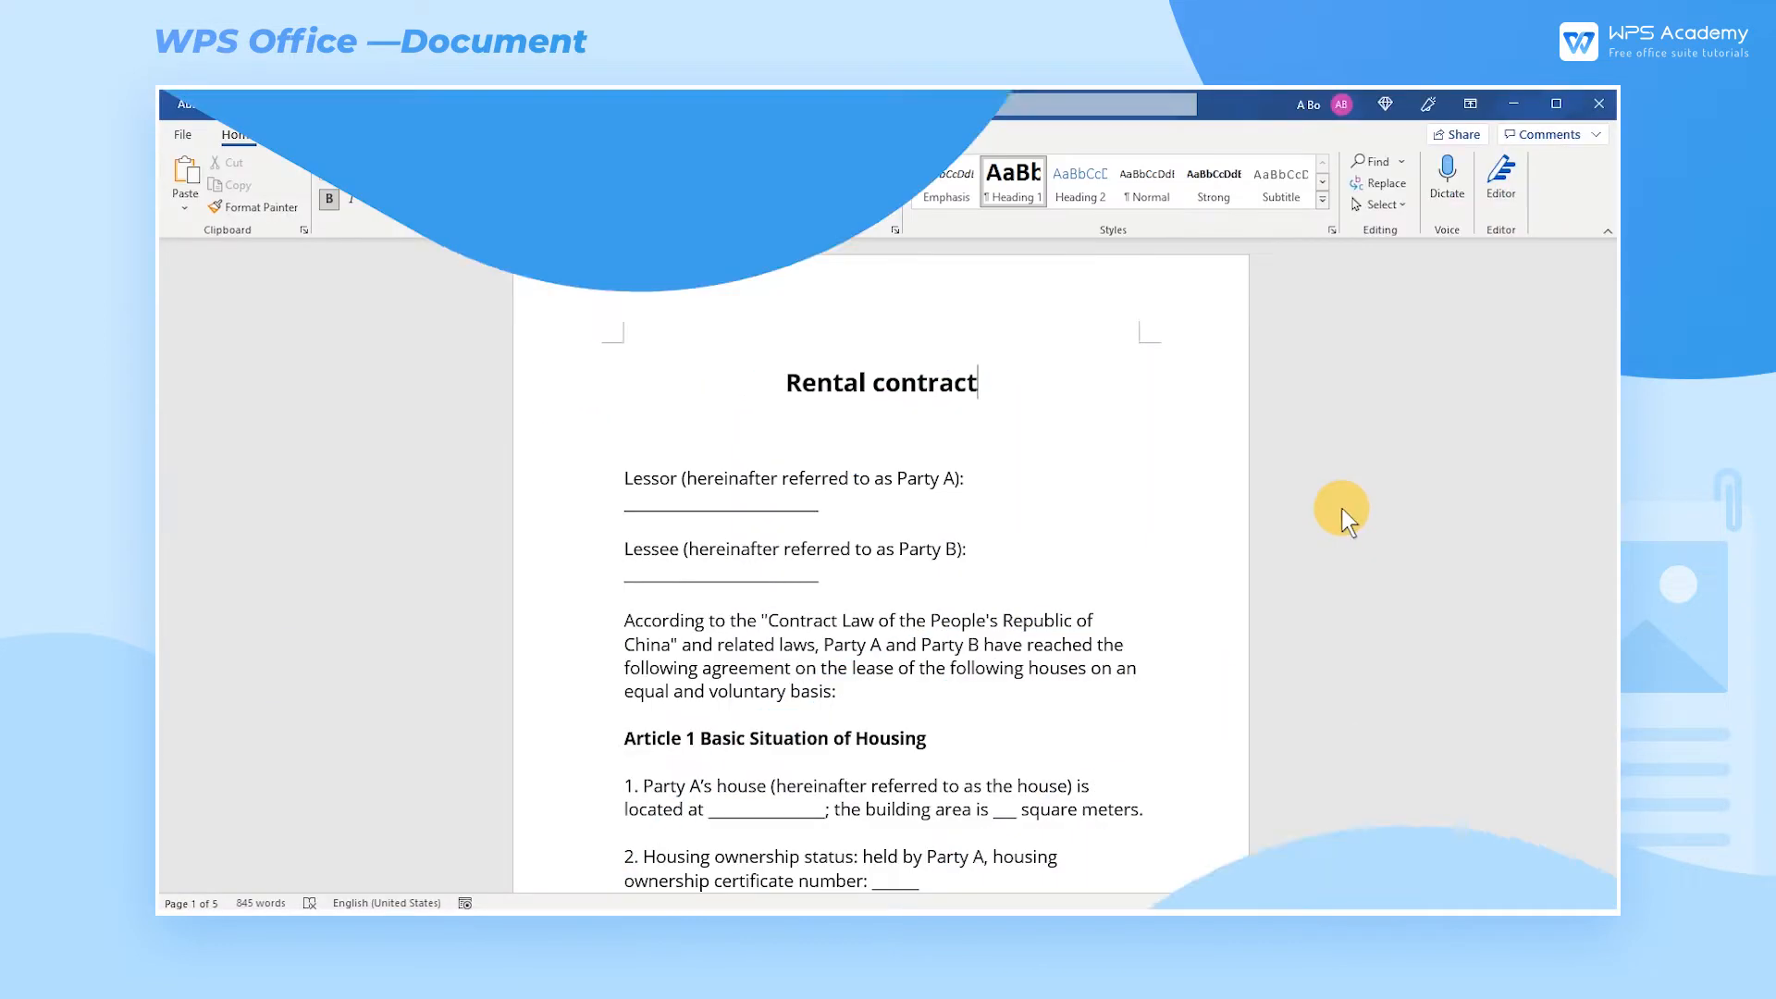
pyautogui.scroll(-10, 1343, 508)
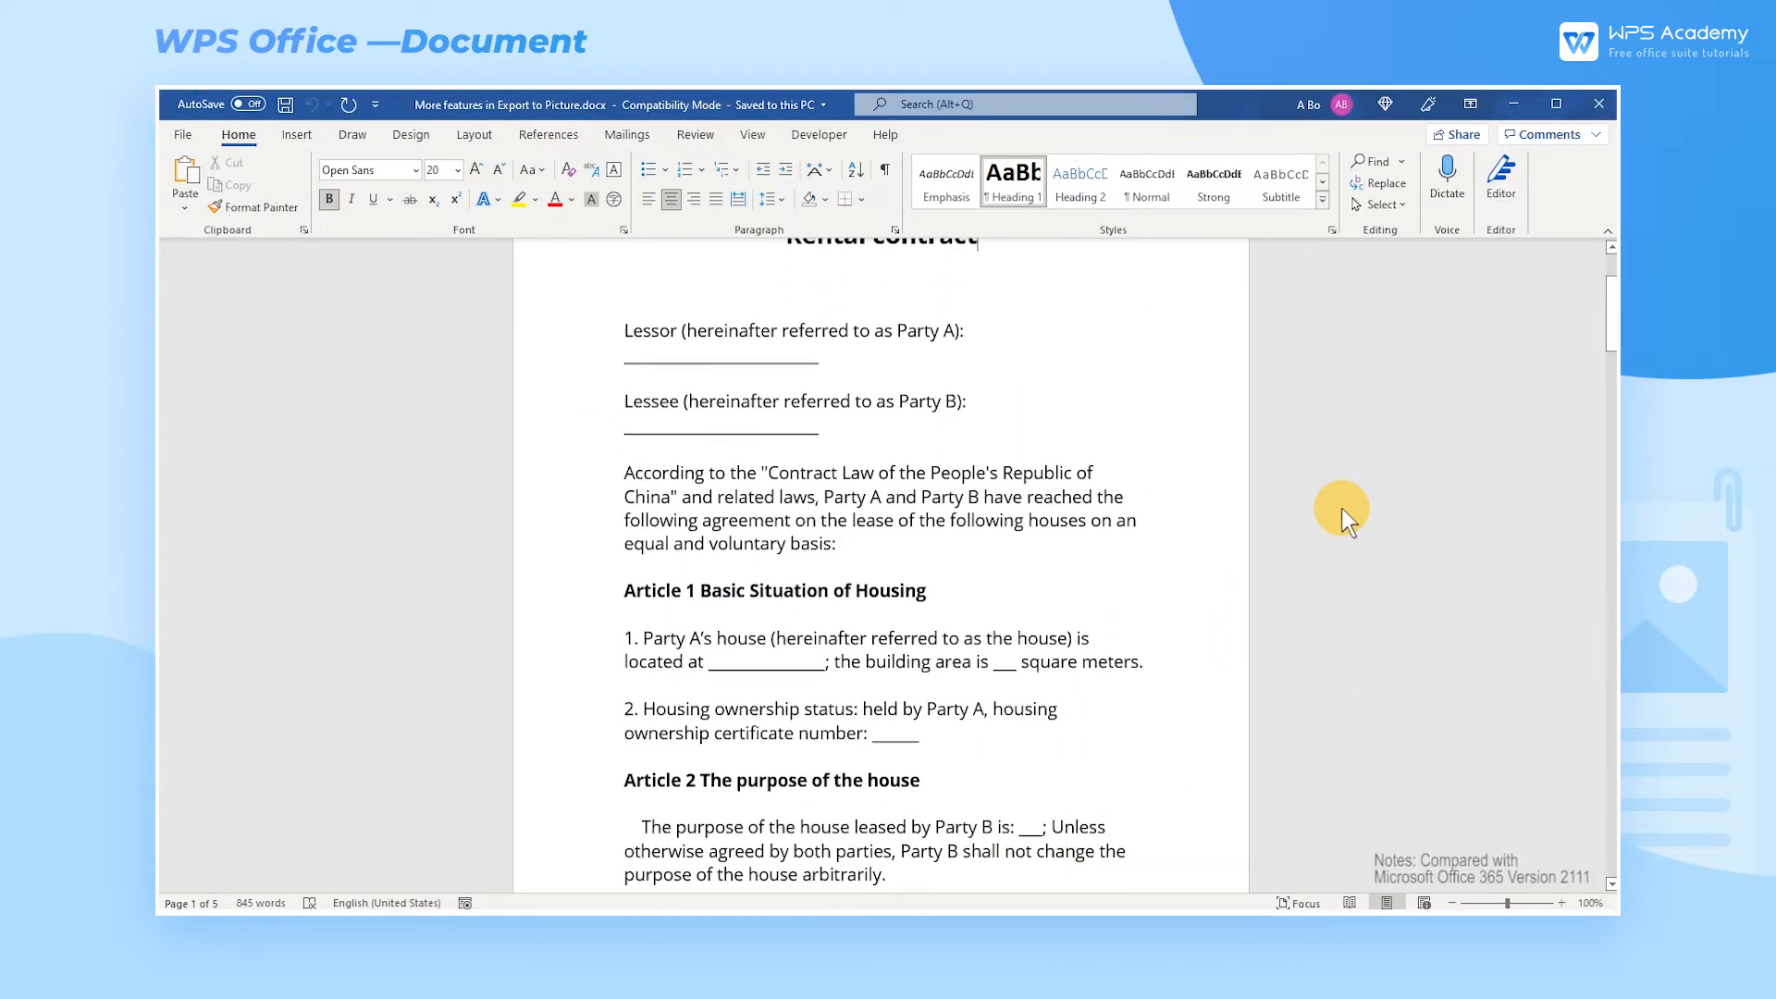
pyautogui.scroll(10, 1342, 508)
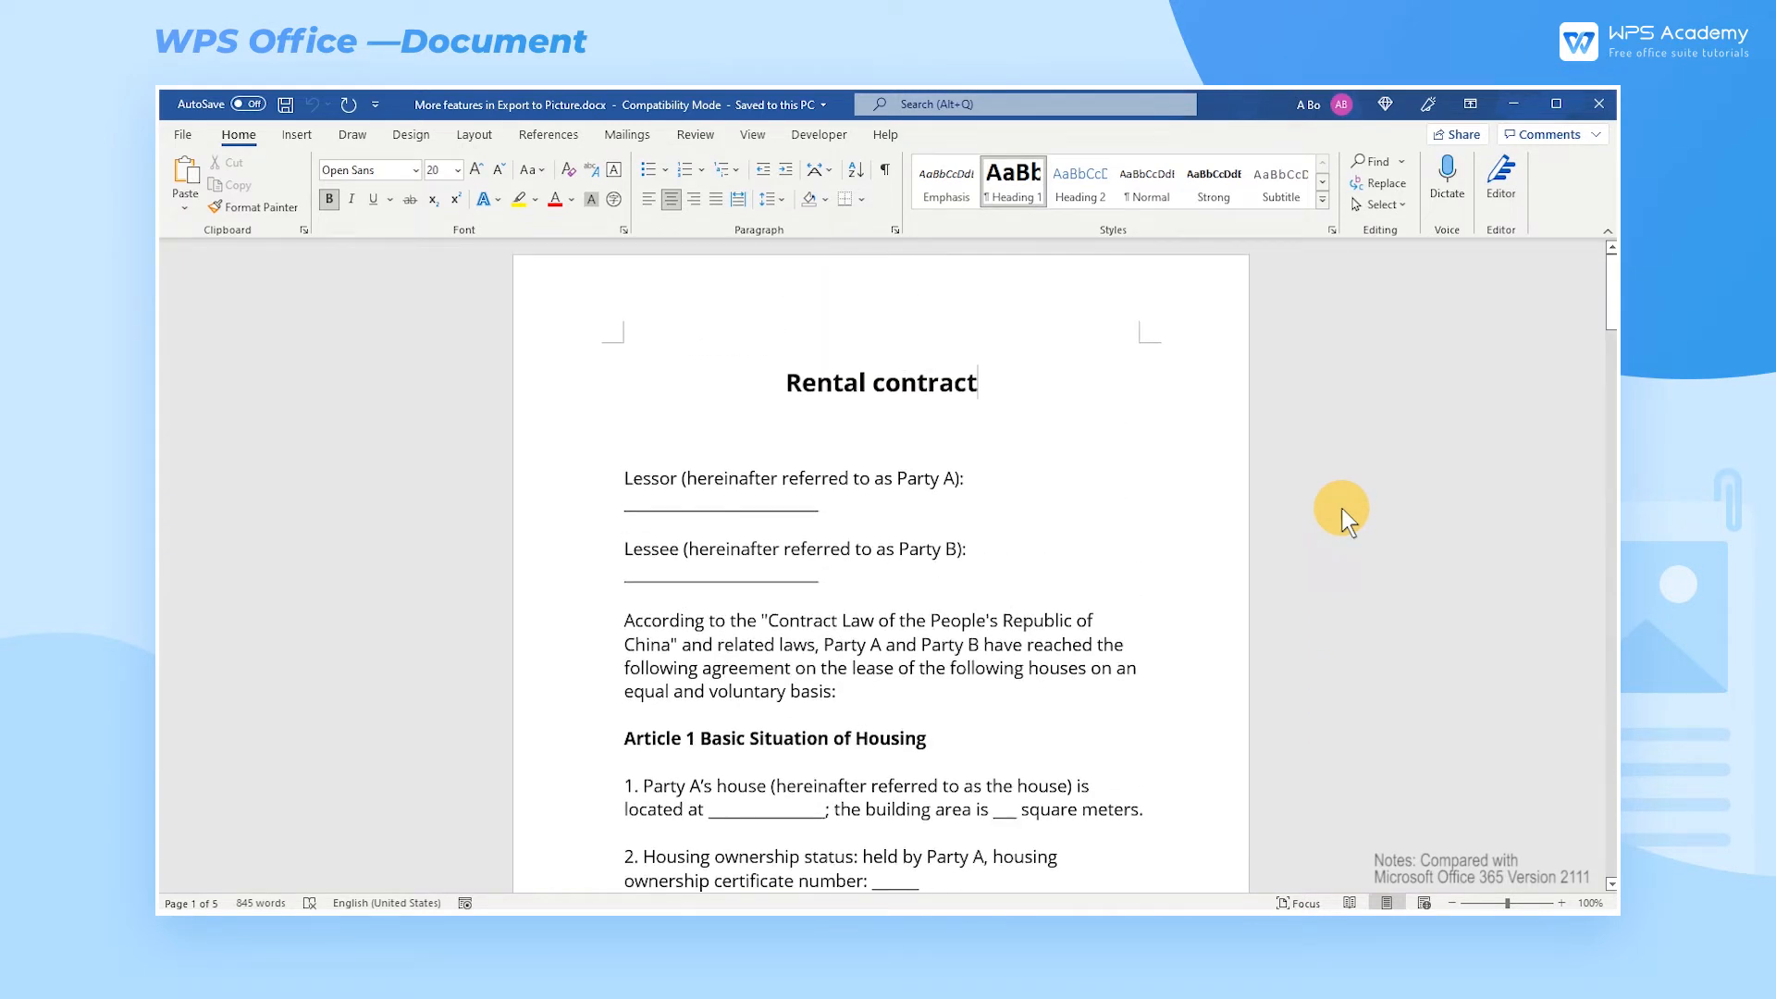
# Step: Copy the whole rental contract in Word and paste it into a new blank document as a picture
pyautogui.click(1224, 531)
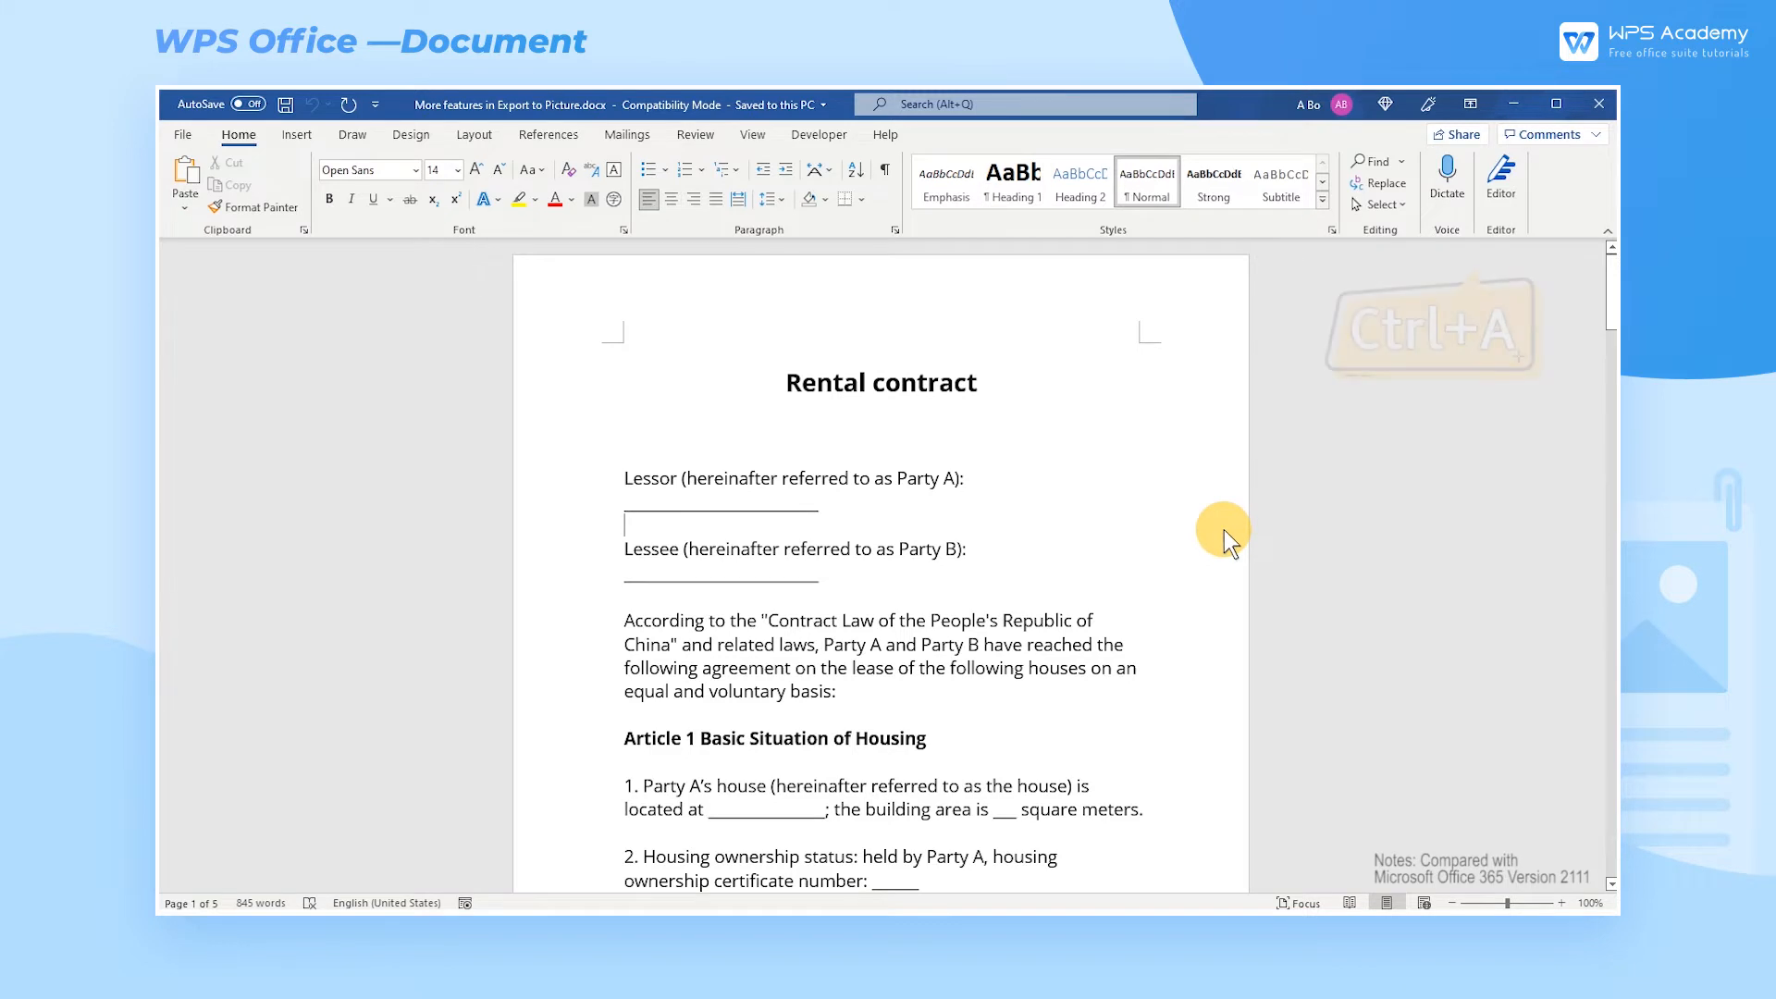
pyautogui.hotkey('ctrl', 'a')
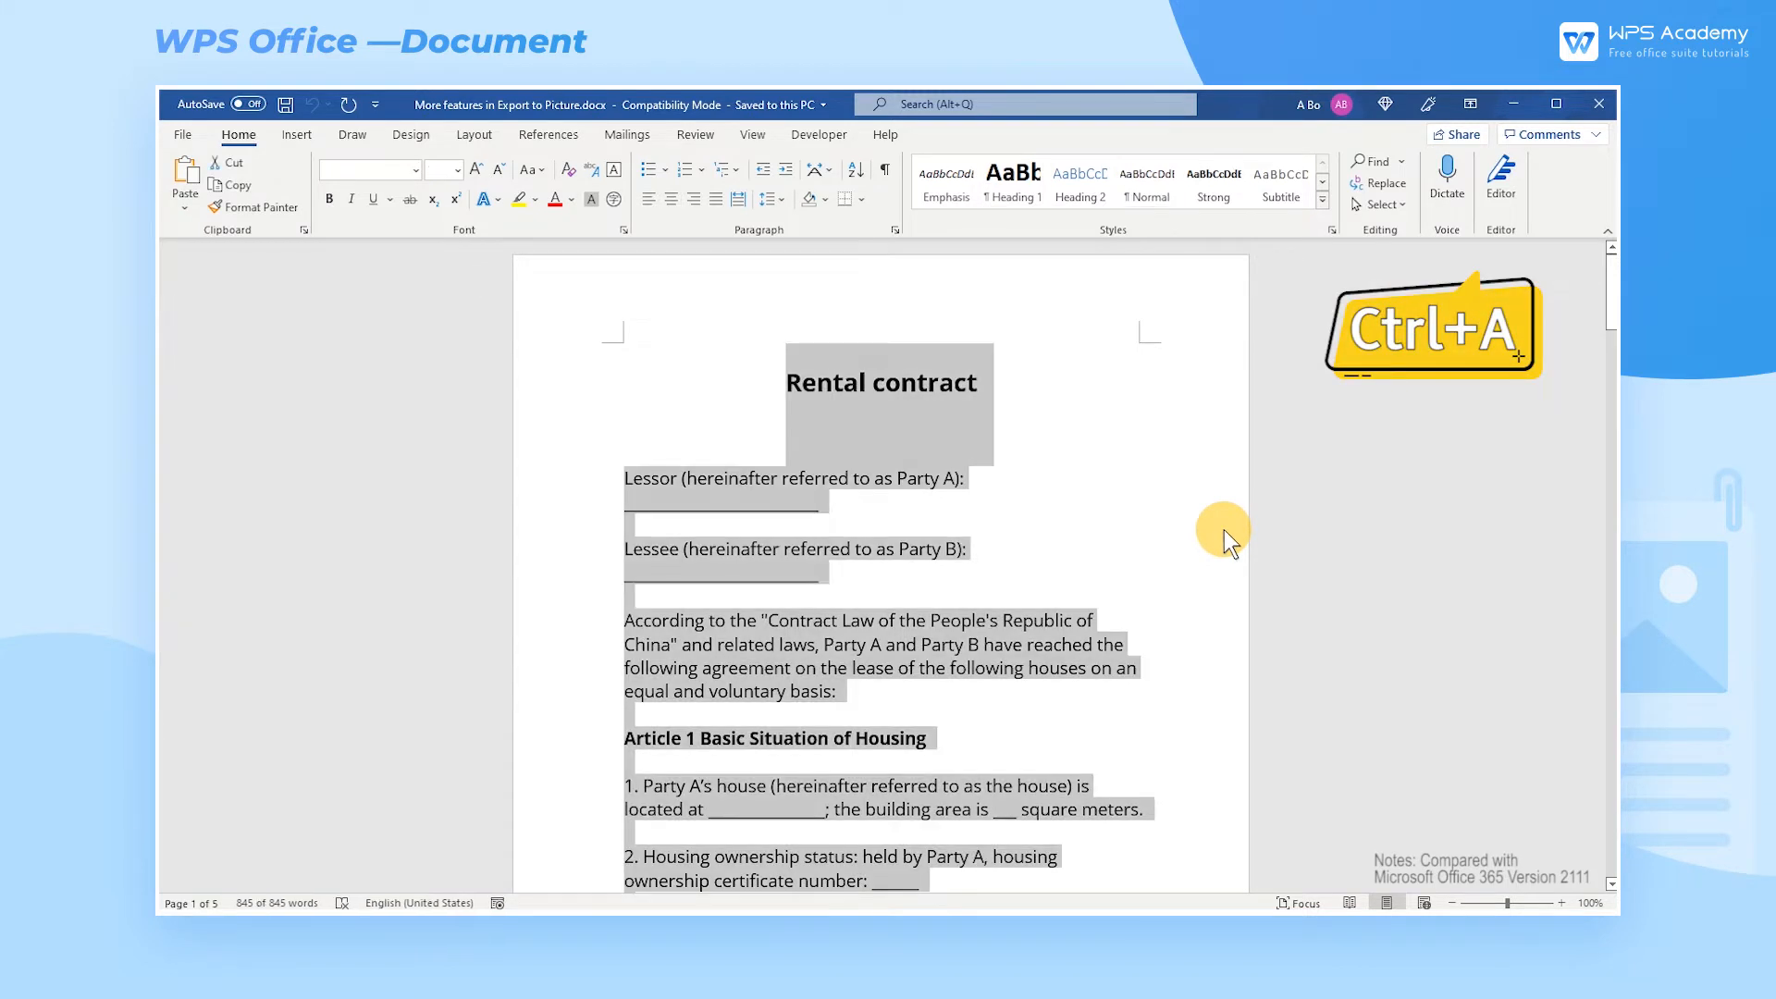
pyautogui.hotkey('ctrl', 'c')
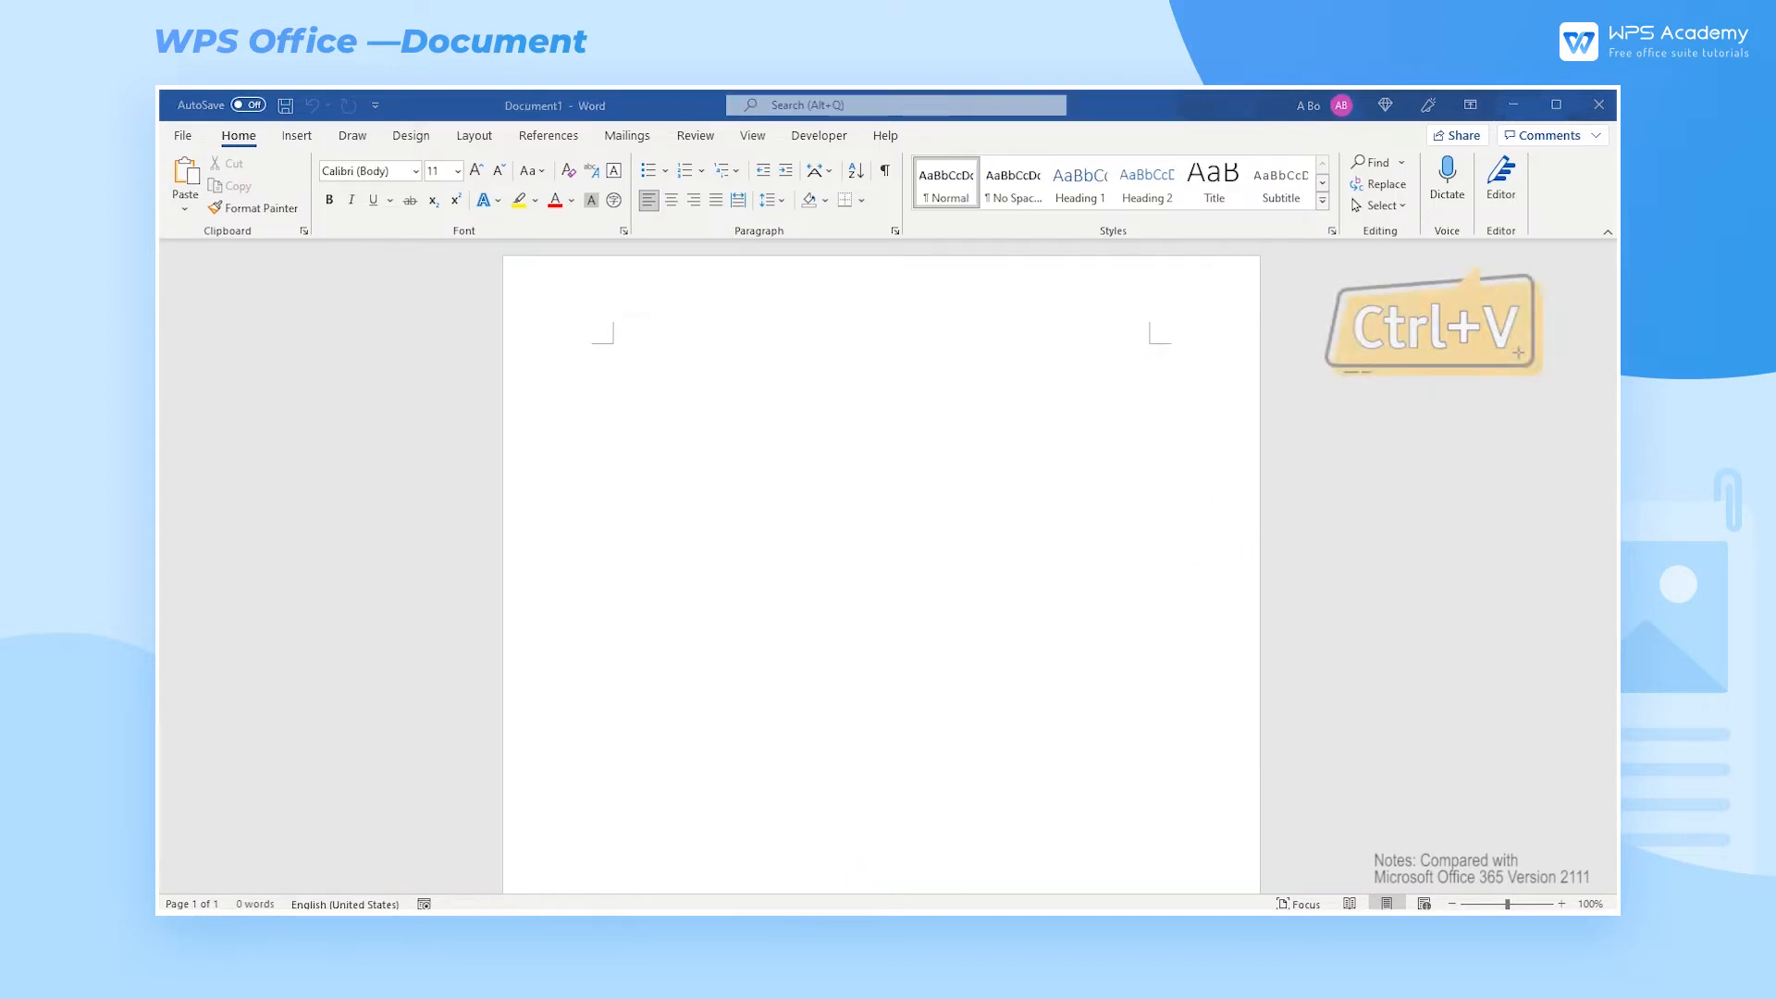
pyautogui.hotkey('ctrl', 'v')
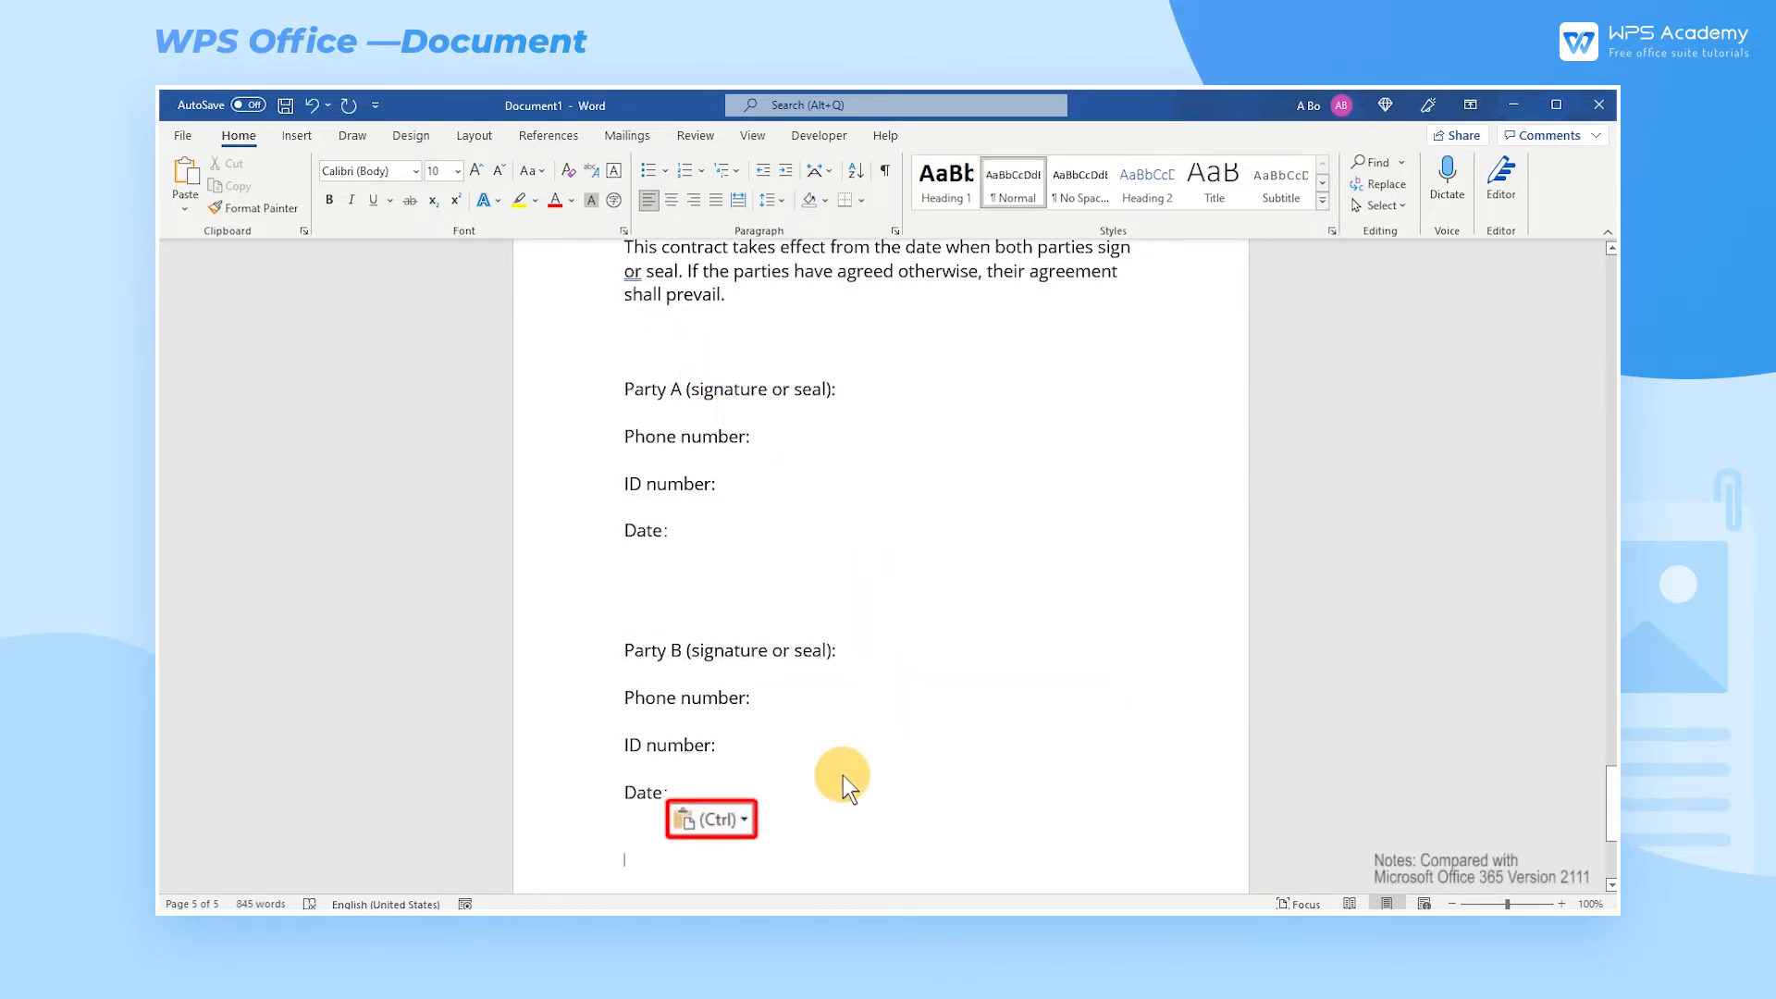
pyautogui.click(724, 820)
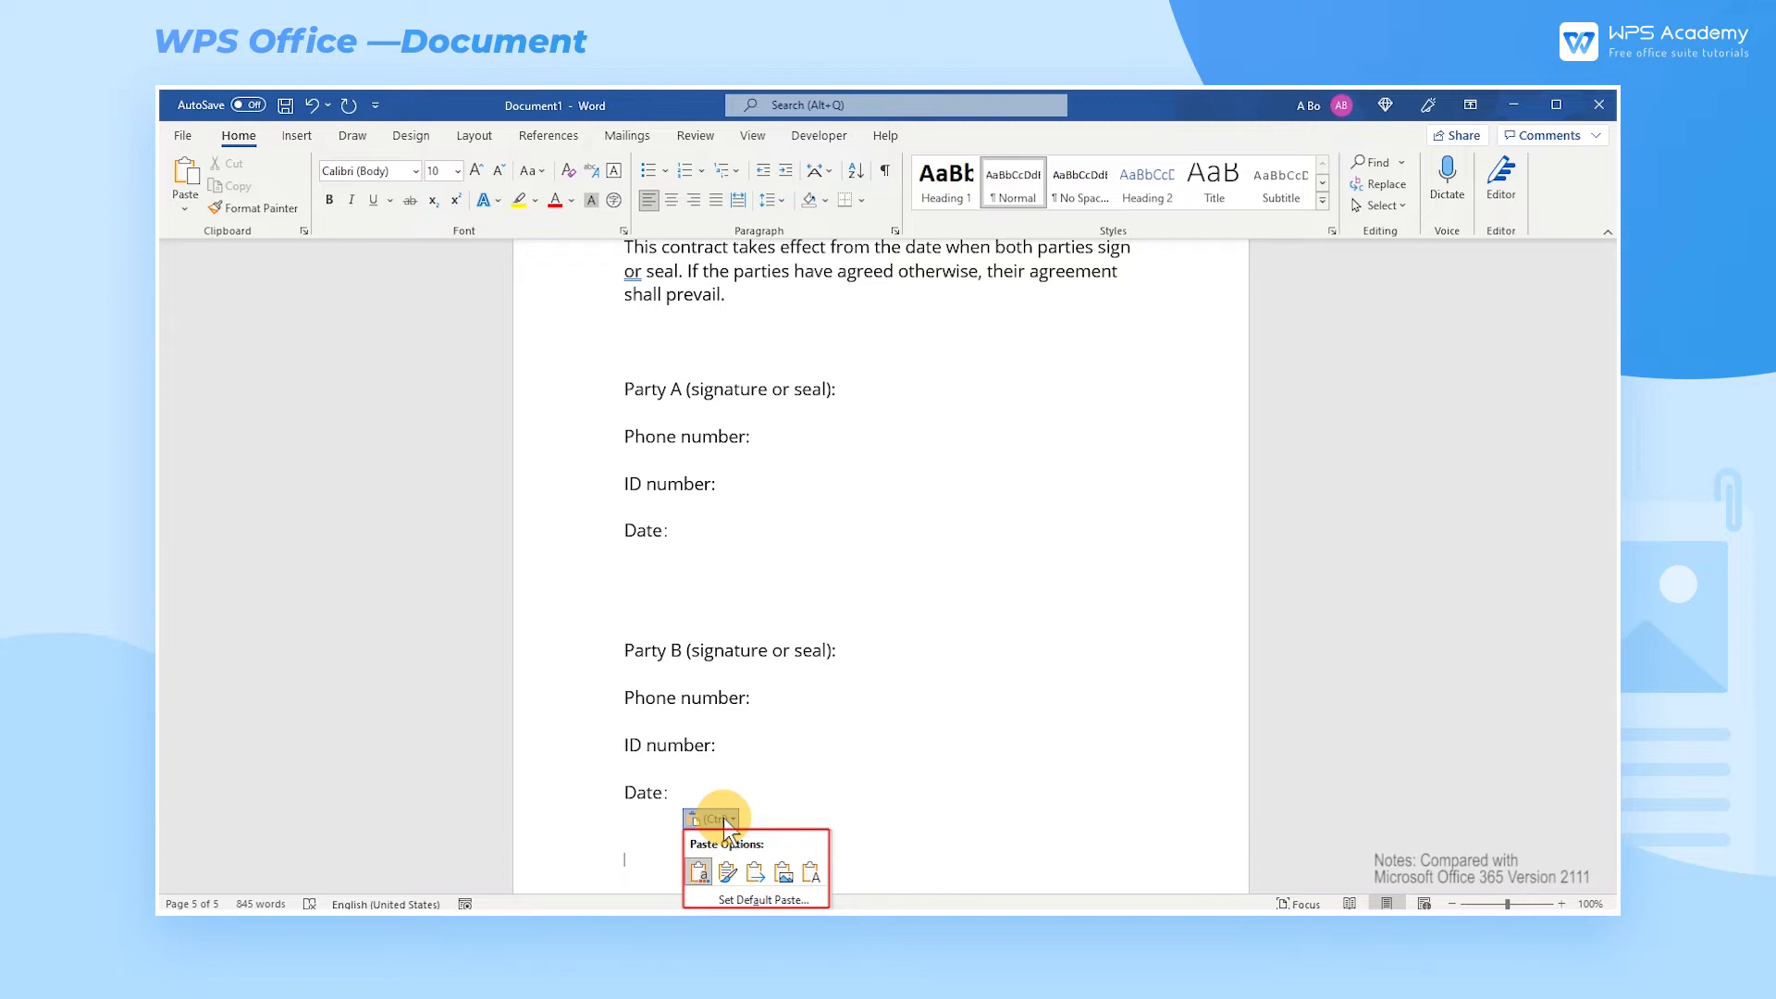
pyautogui.click(783, 872)
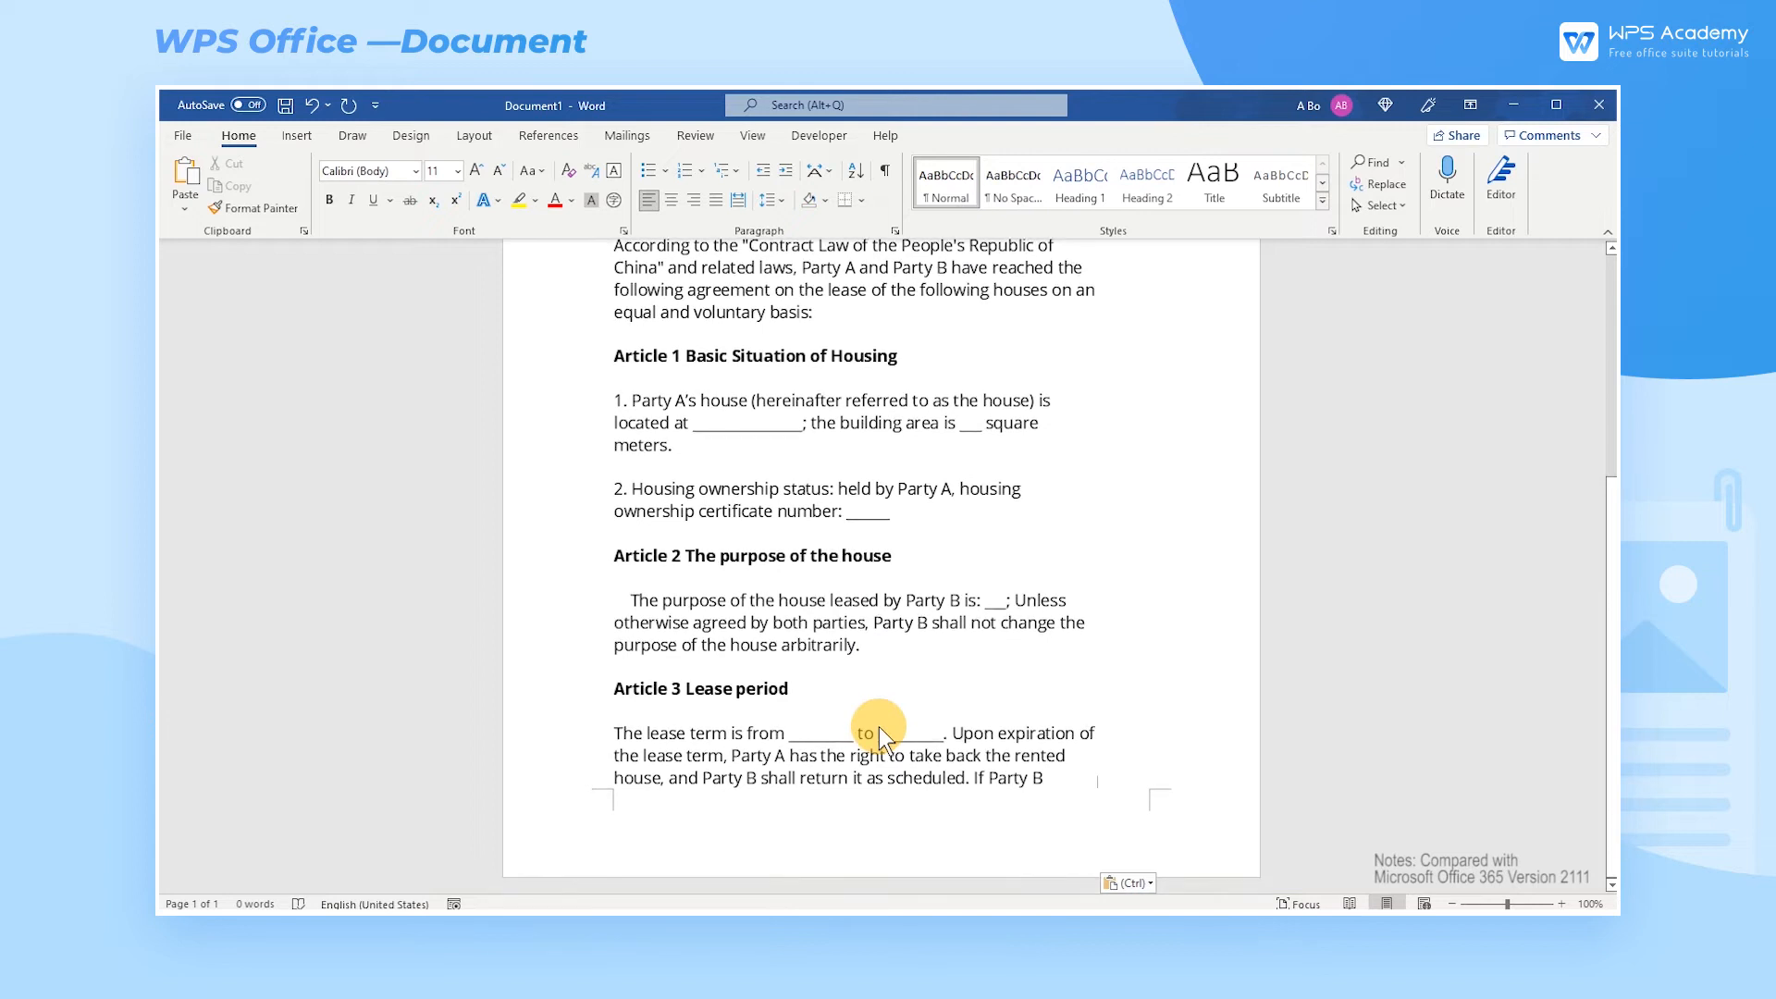
# Step: Shrink the pasted contract picture proportionally so blank space is left below it on the page, and check its full extent
pyautogui.click(929, 643)
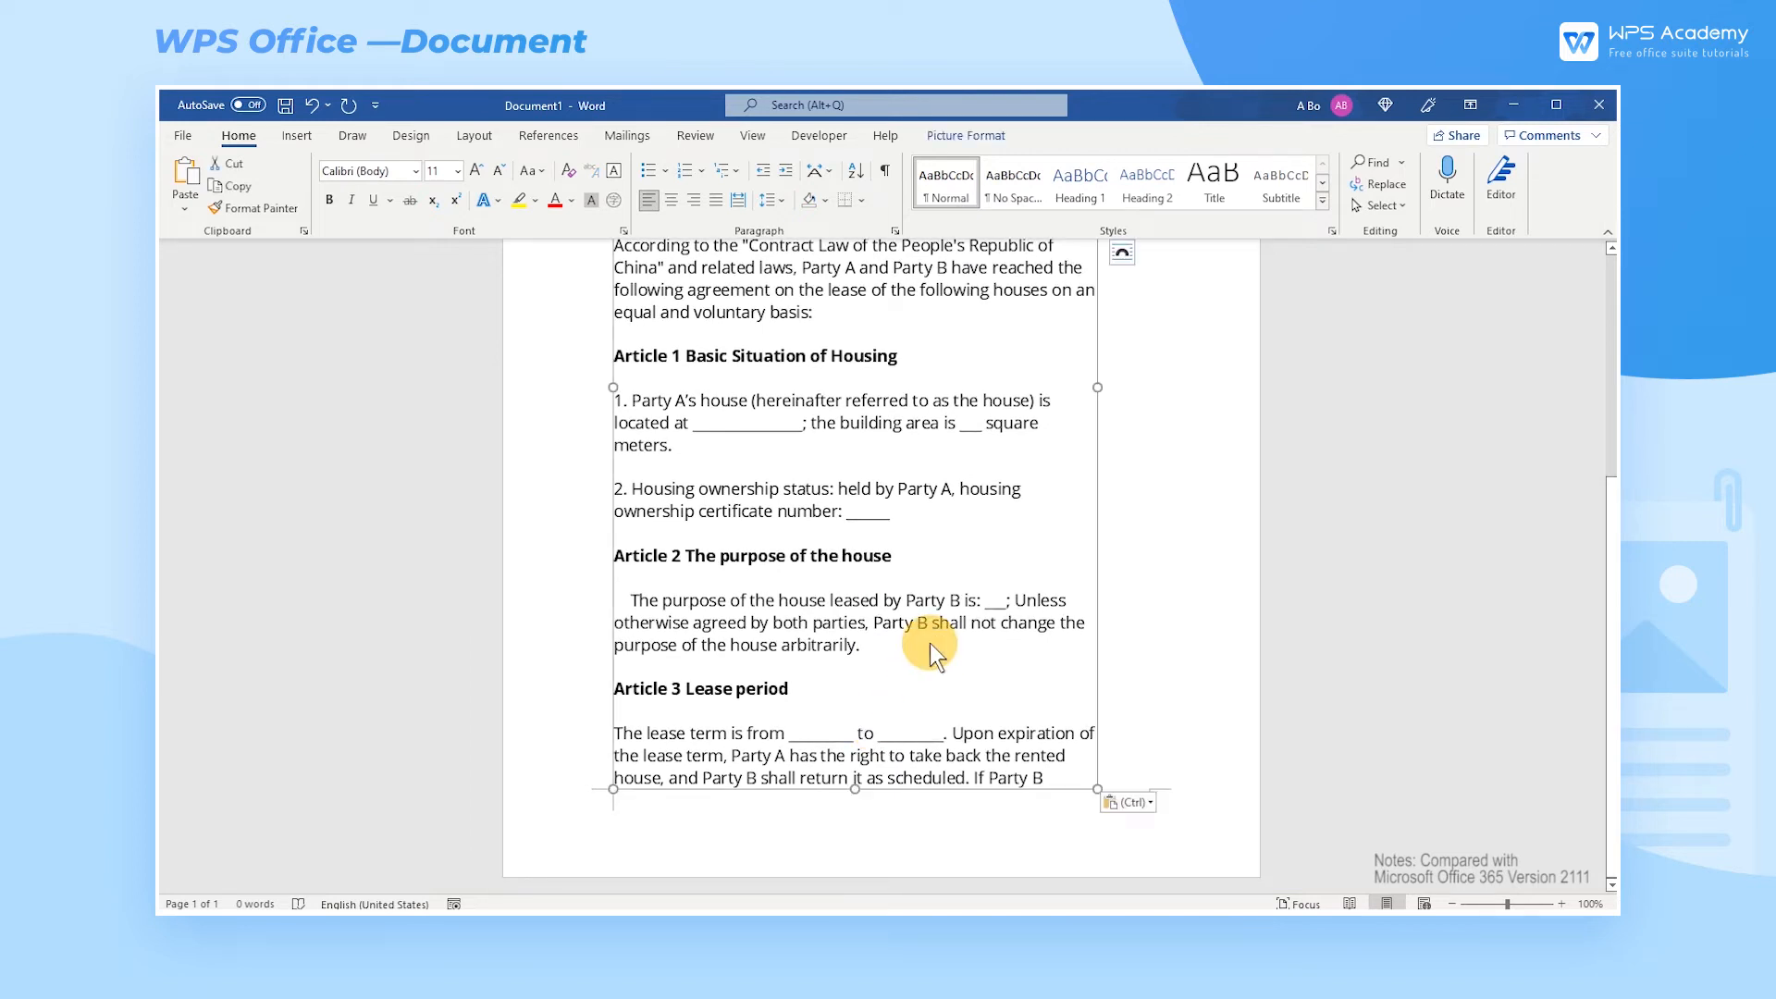
pyautogui.moveTo(1098, 790); pyautogui.dragTo(1045, 695)
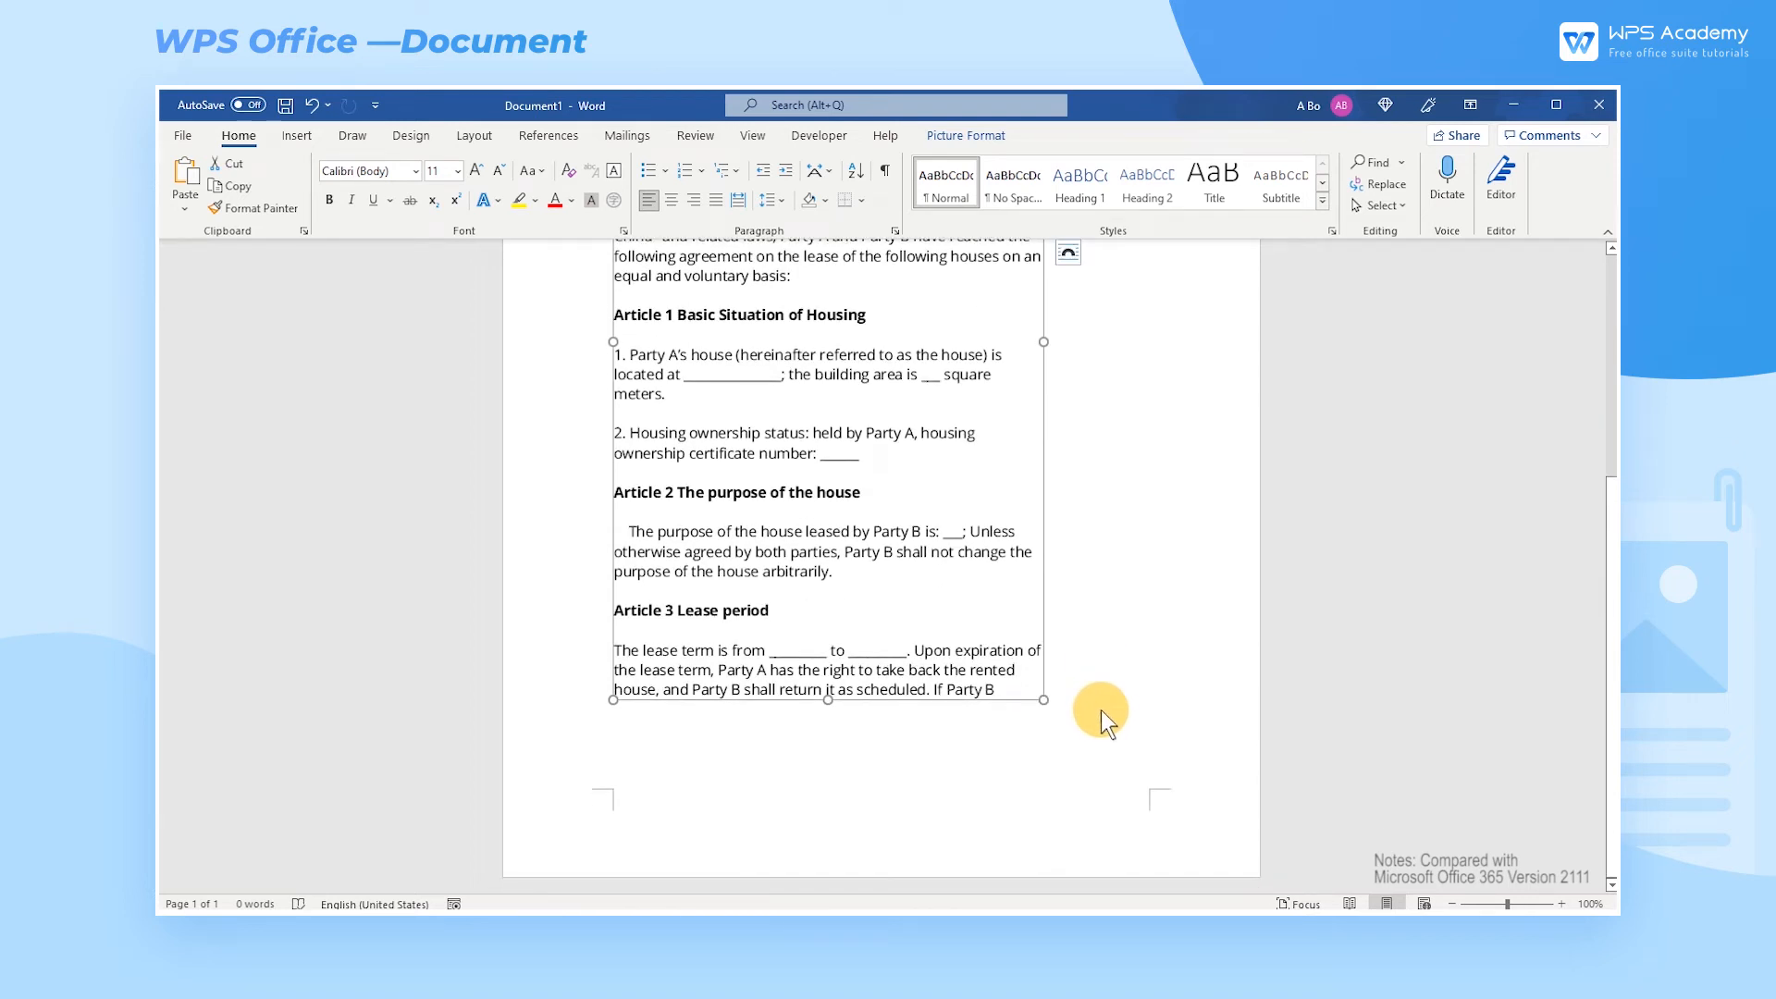
pyautogui.scroll(5, 1070, 638)
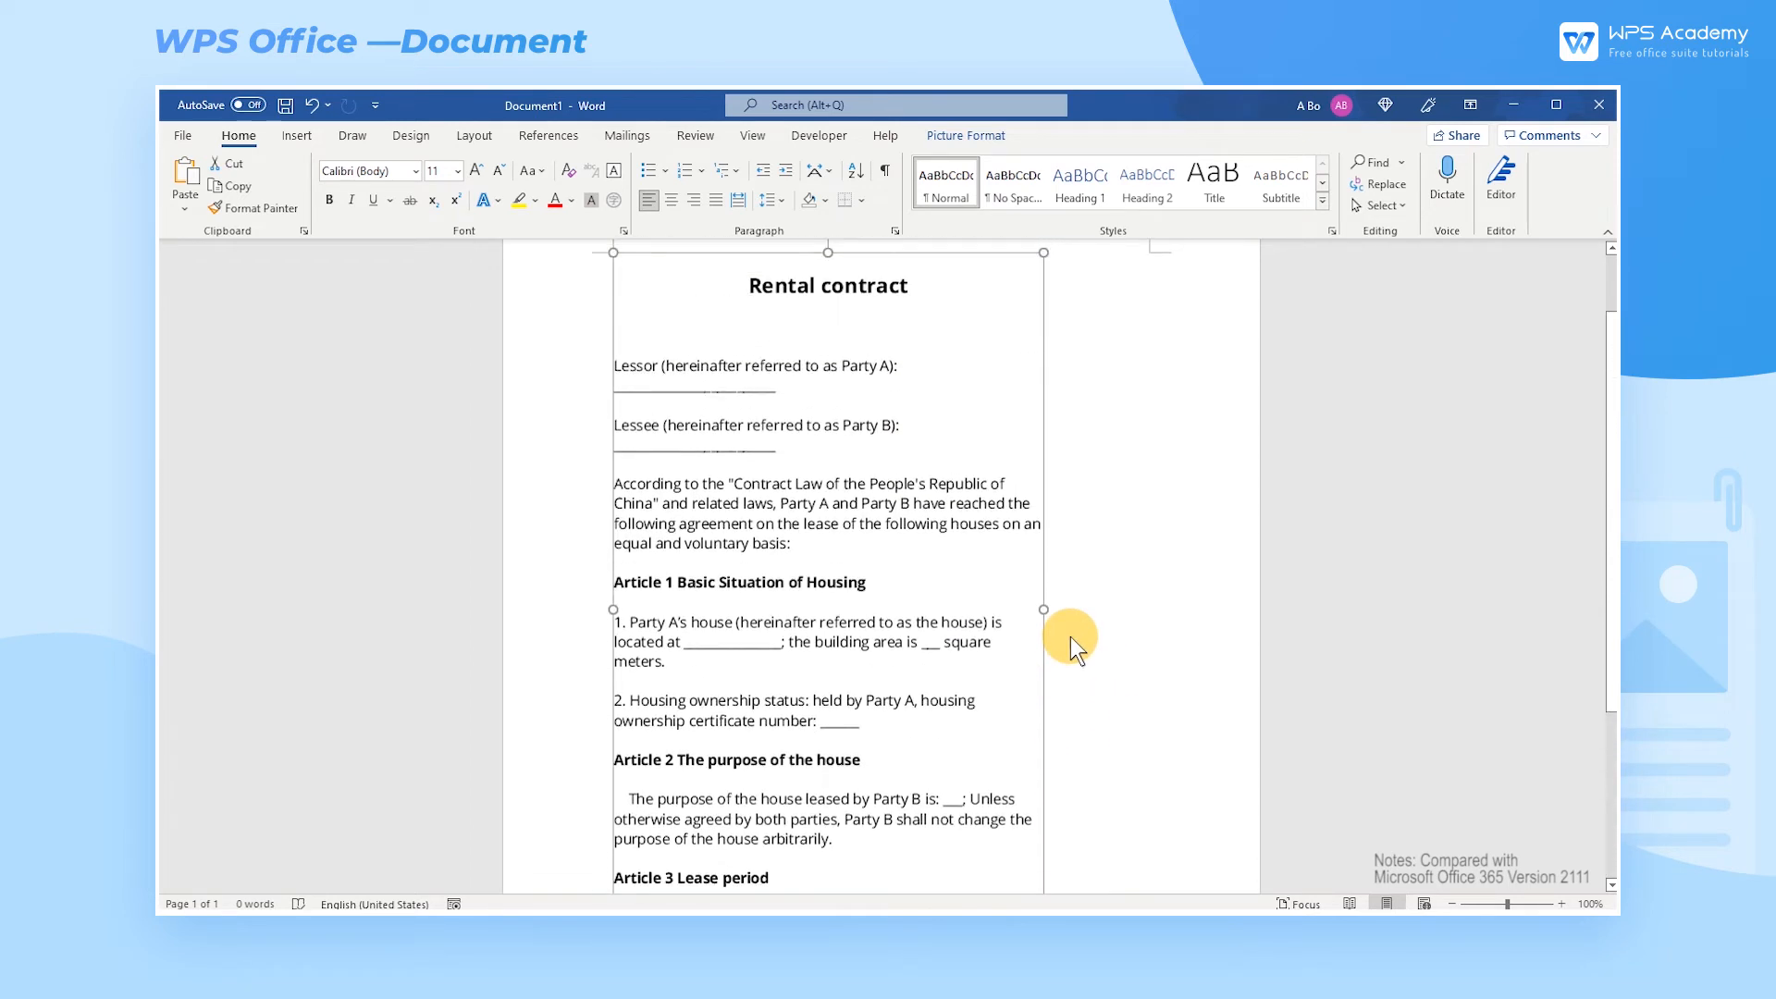
pyautogui.scroll(-4, 1070, 637)
pyautogui.scroll(-1, 1069, 637)
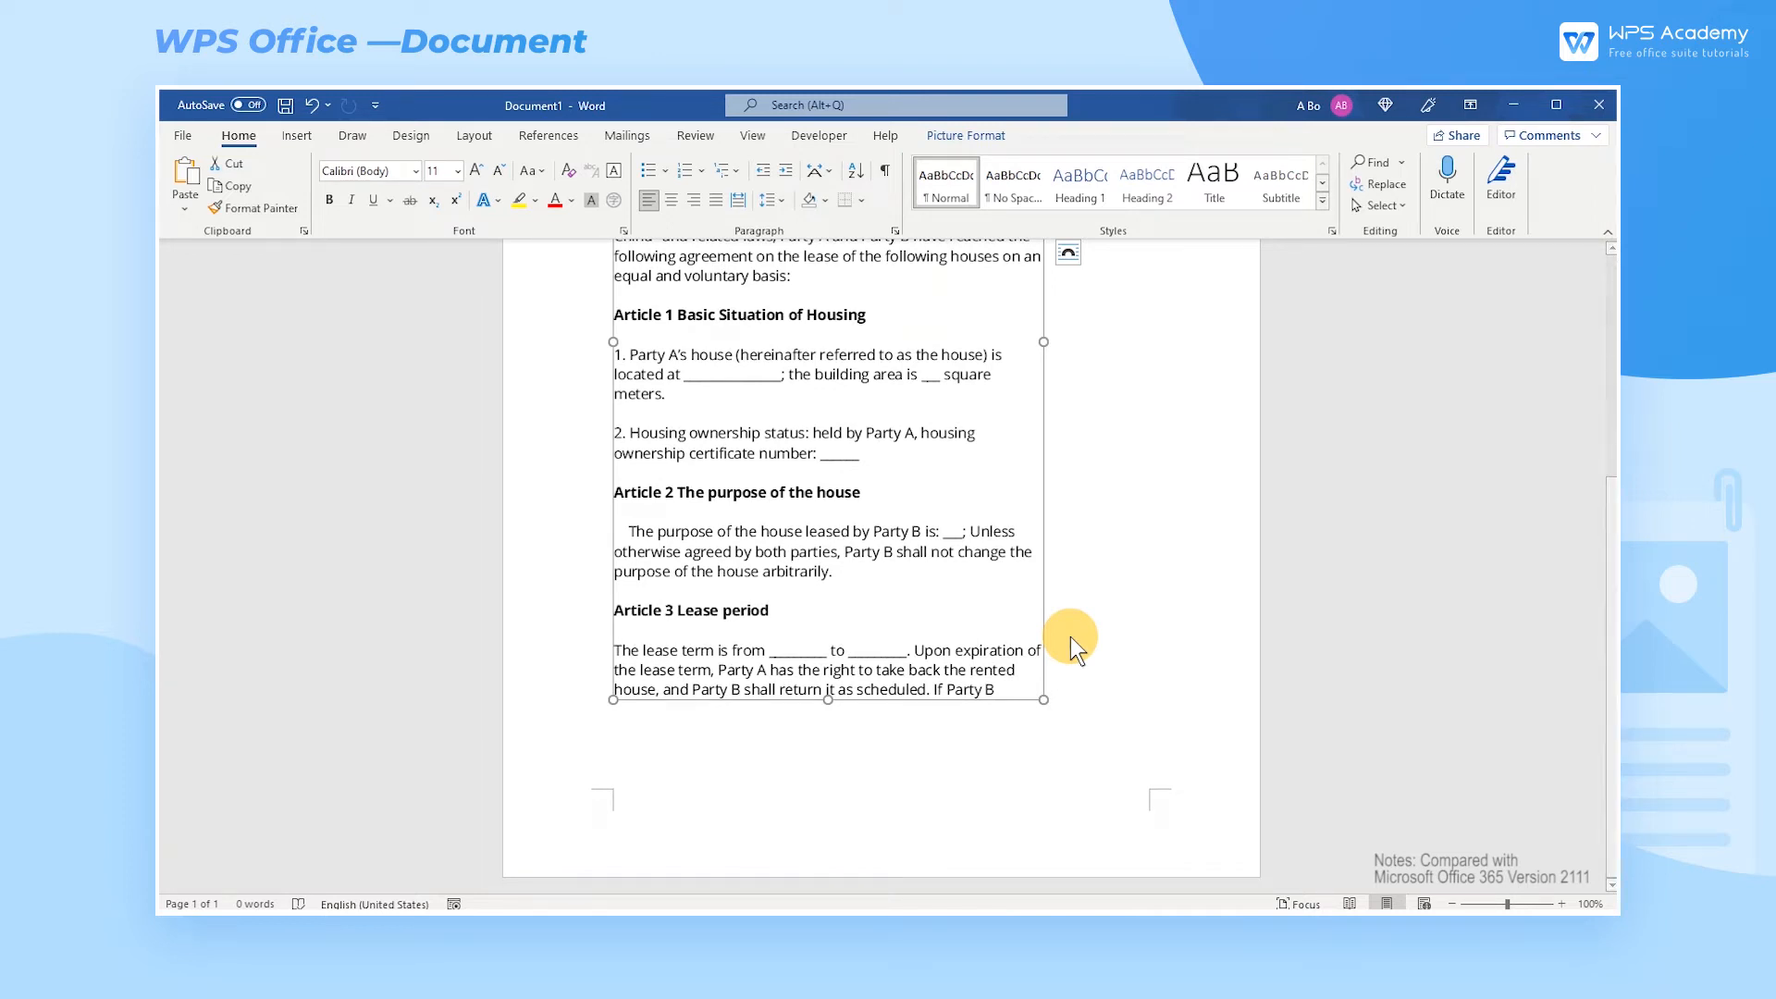
pyautogui.click(1062, 751)
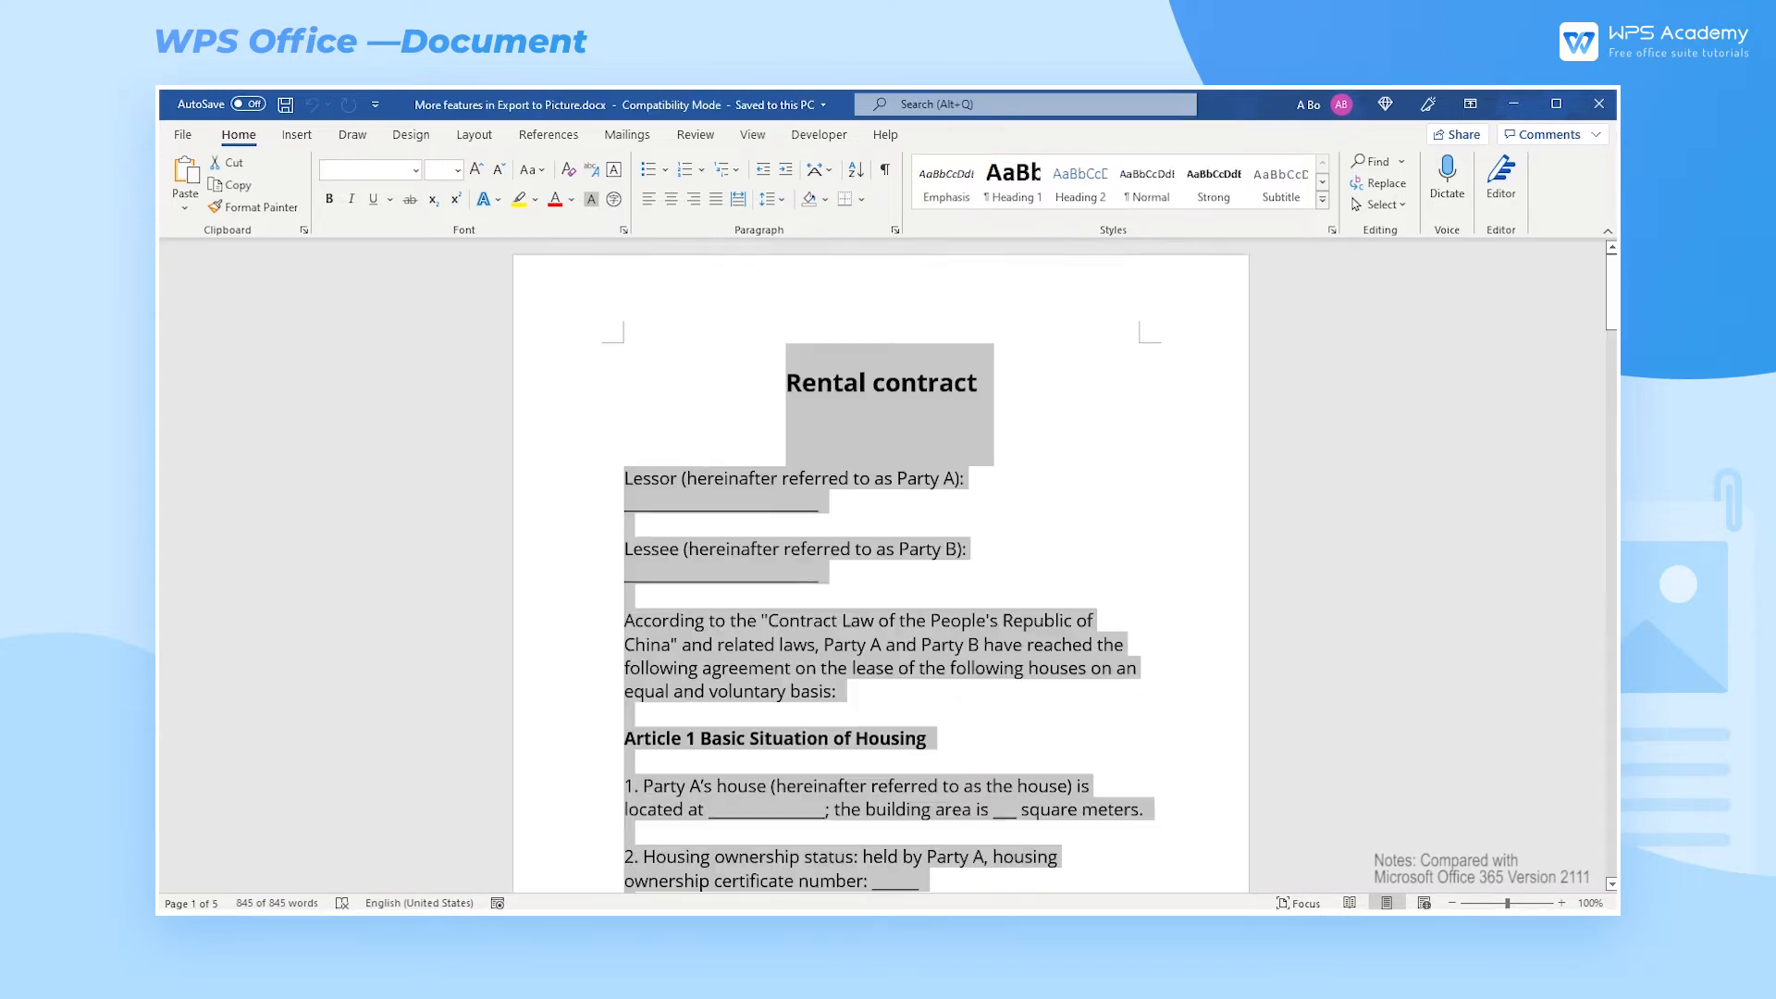
# Step: In the source contract, copy the next portion of text, ending with the first clause of Article 7
pyautogui.scroll(-15, 1395, 653)
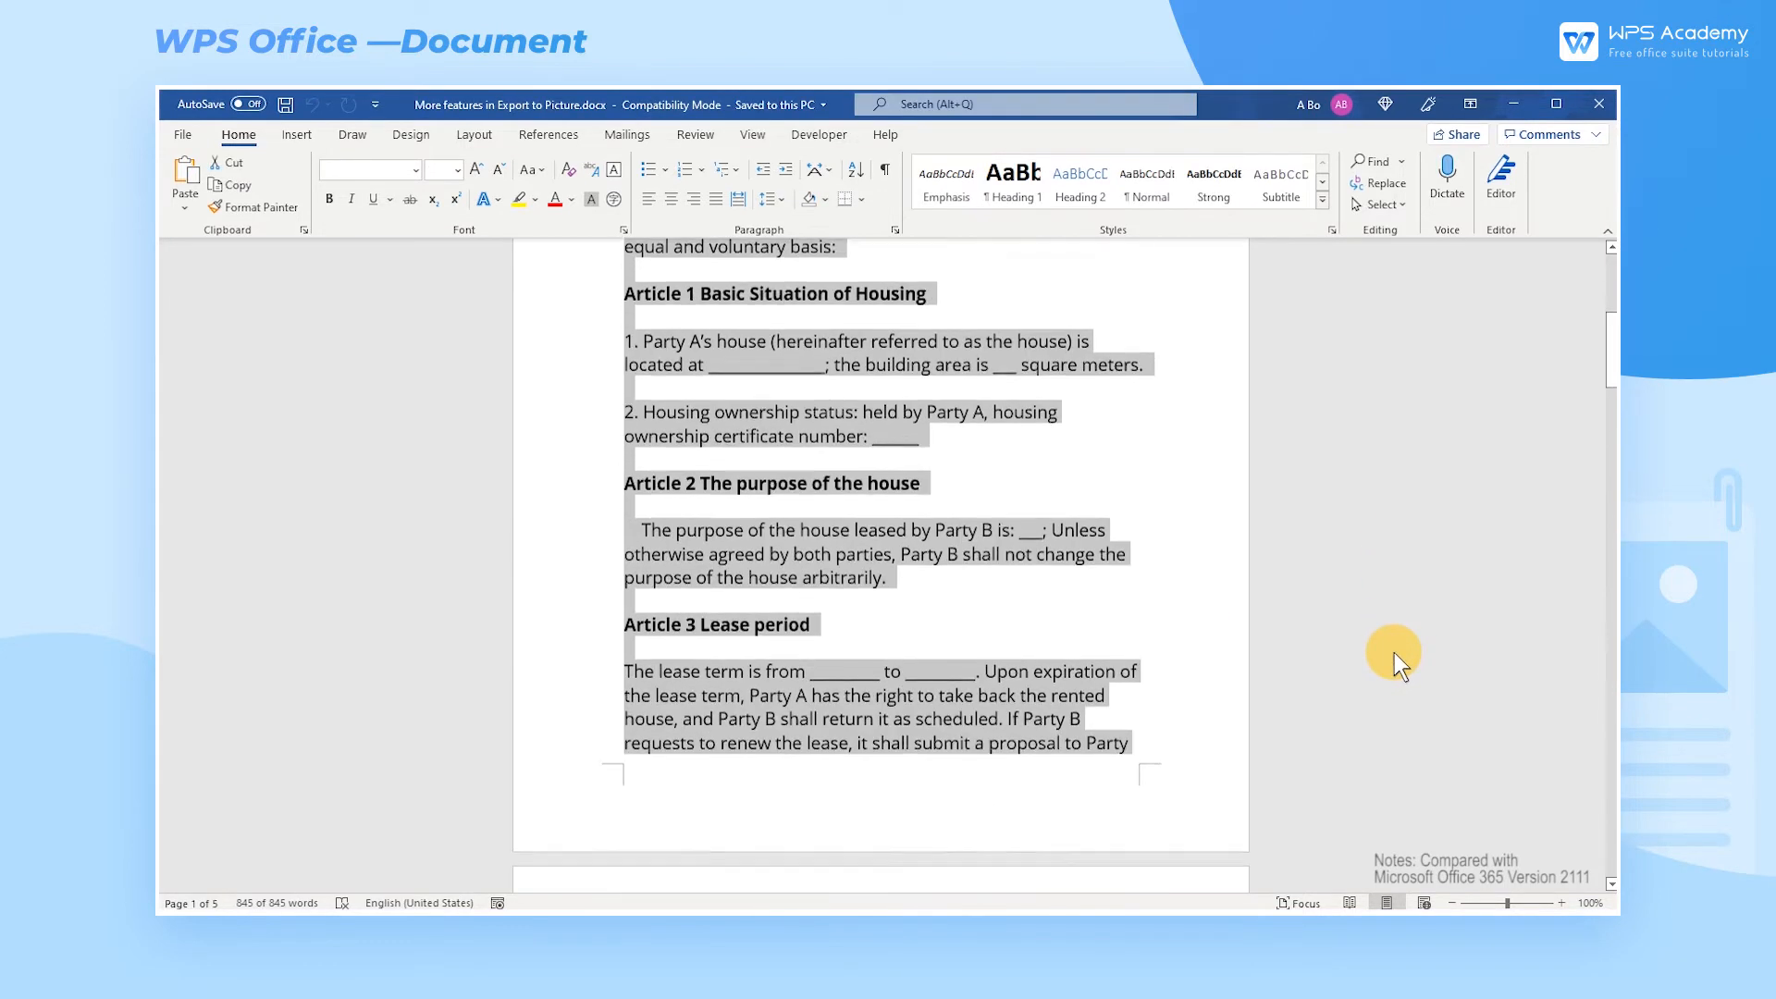
pyautogui.scroll(-1, 722, 623)
pyautogui.click(676, 583)
pyautogui.moveTo(625, 517); pyautogui.dragTo(950, 714)
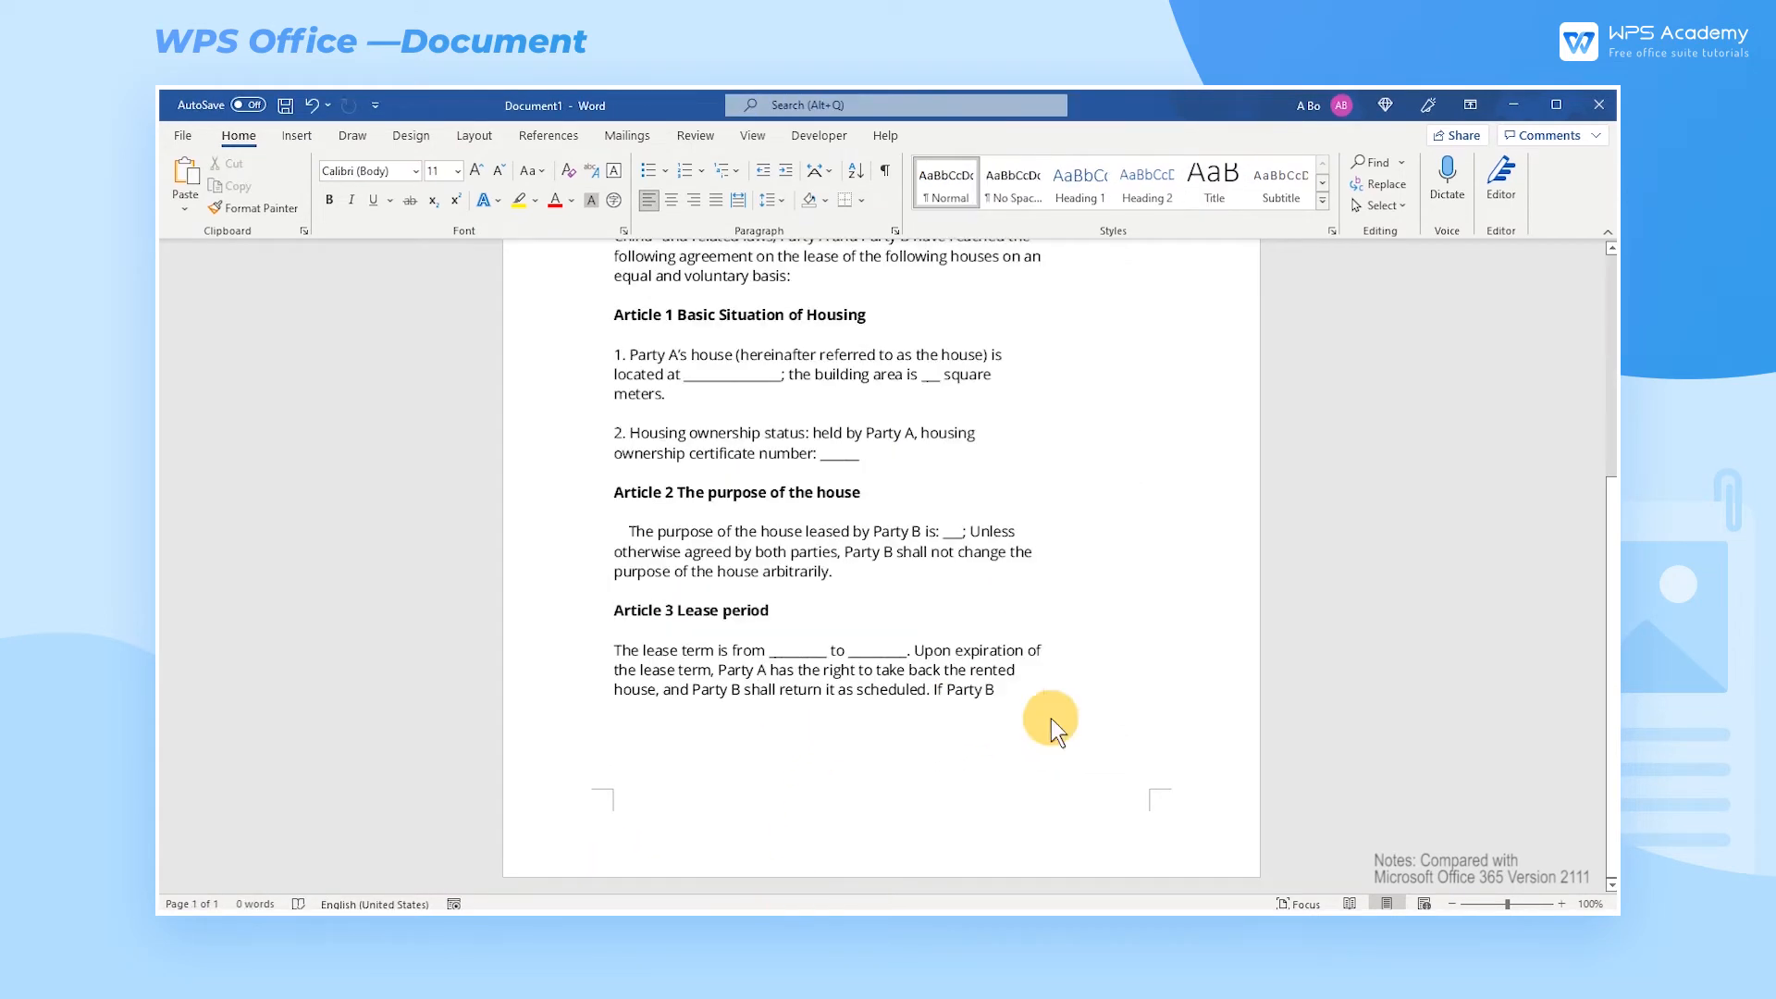
# Step: Paste the copied portion as a picture on a new line below the first contract picture
pyautogui.press('Return')
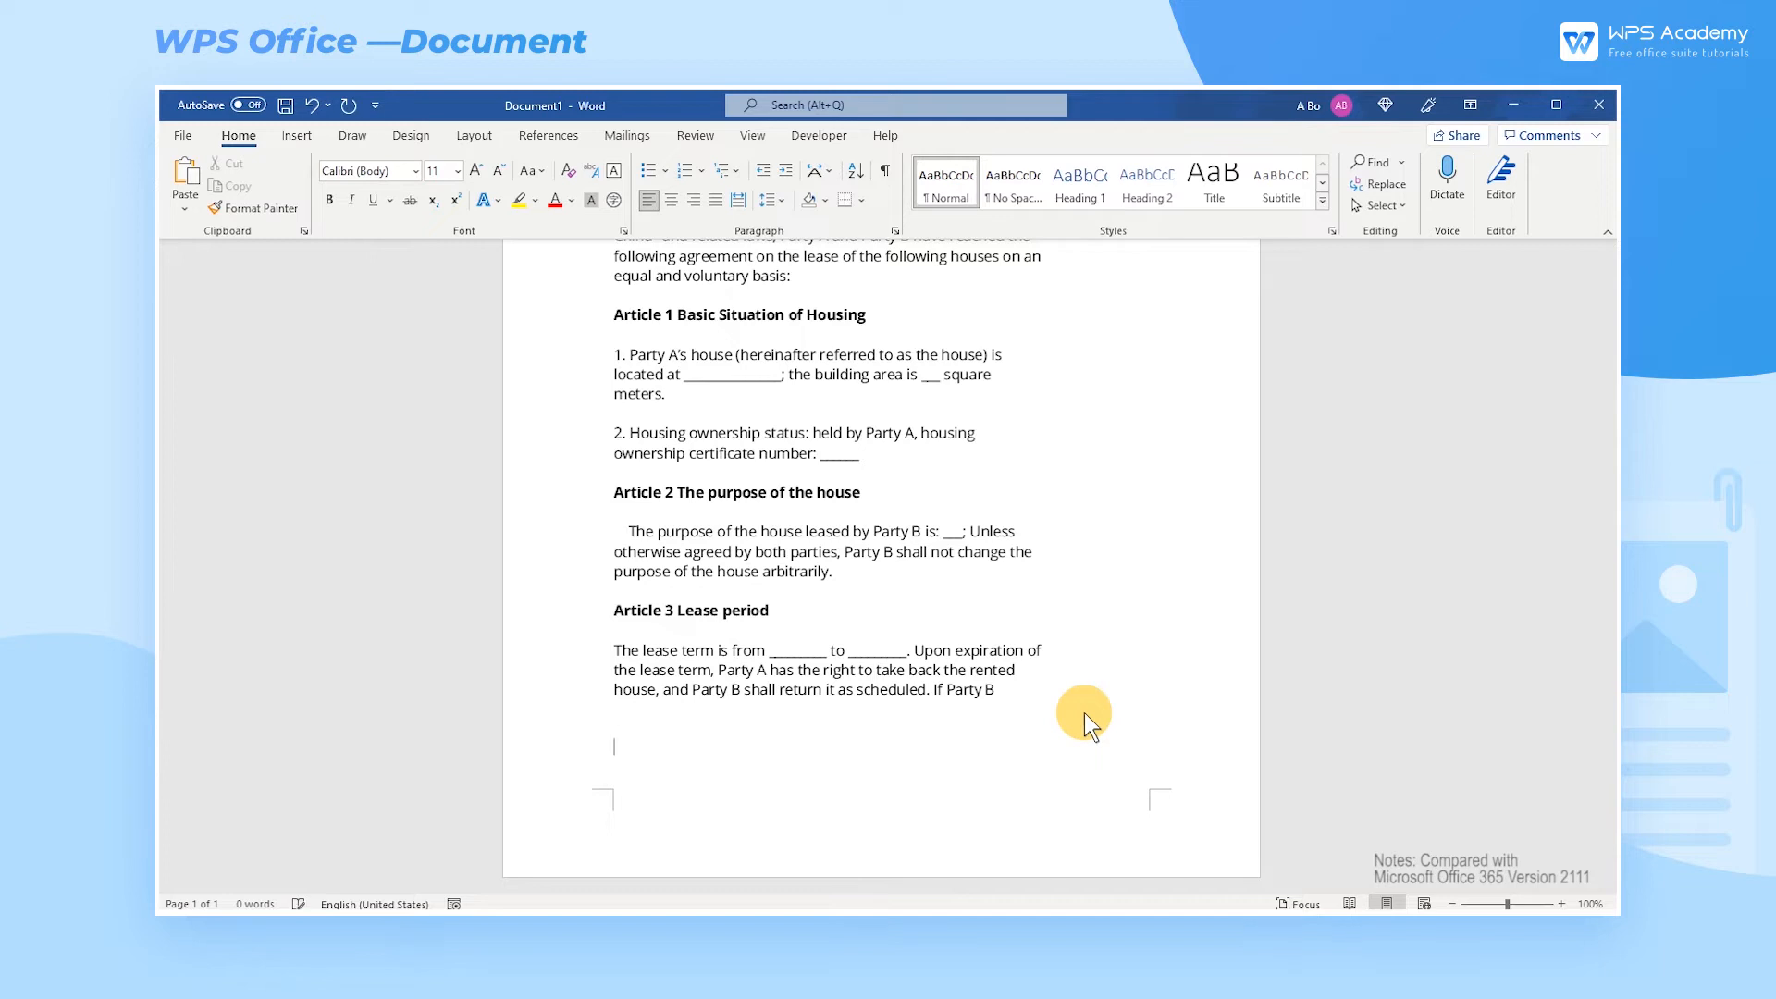
pyautogui.hotkey('ctrl', 'v')
pyautogui.click(707, 853)
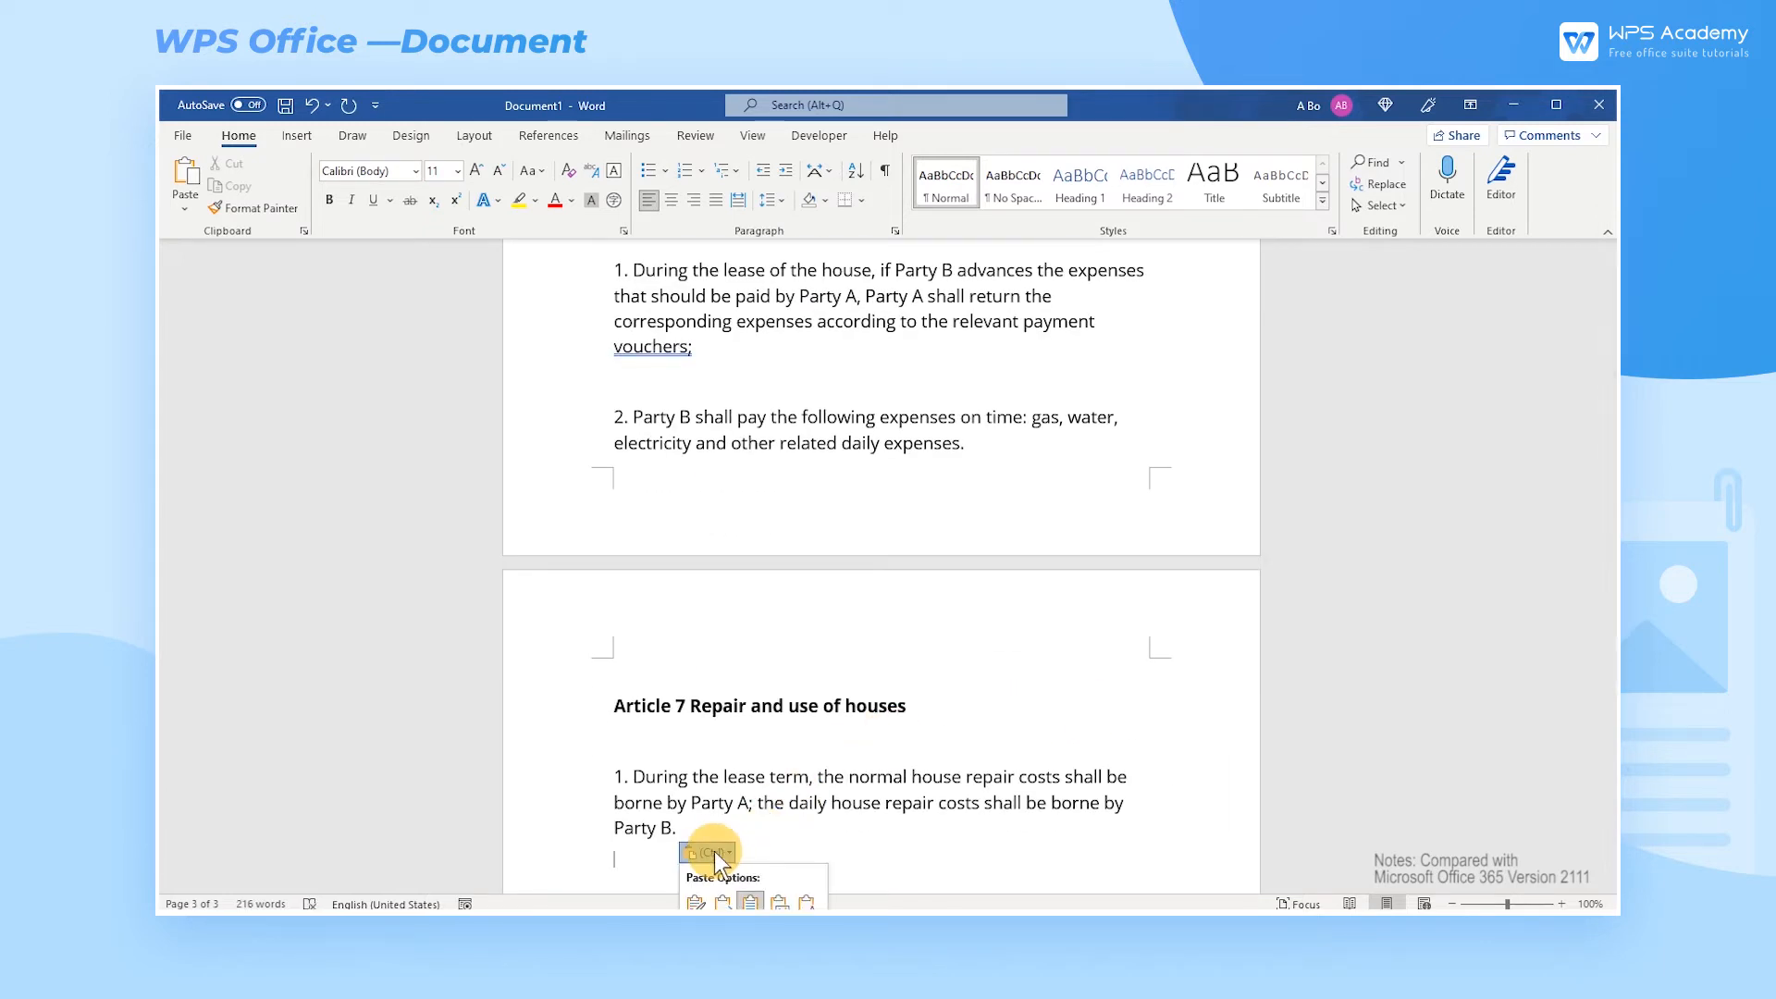
pyautogui.click(782, 903)
pyautogui.click(1034, 707)
pyautogui.scroll(10, 1038, 701)
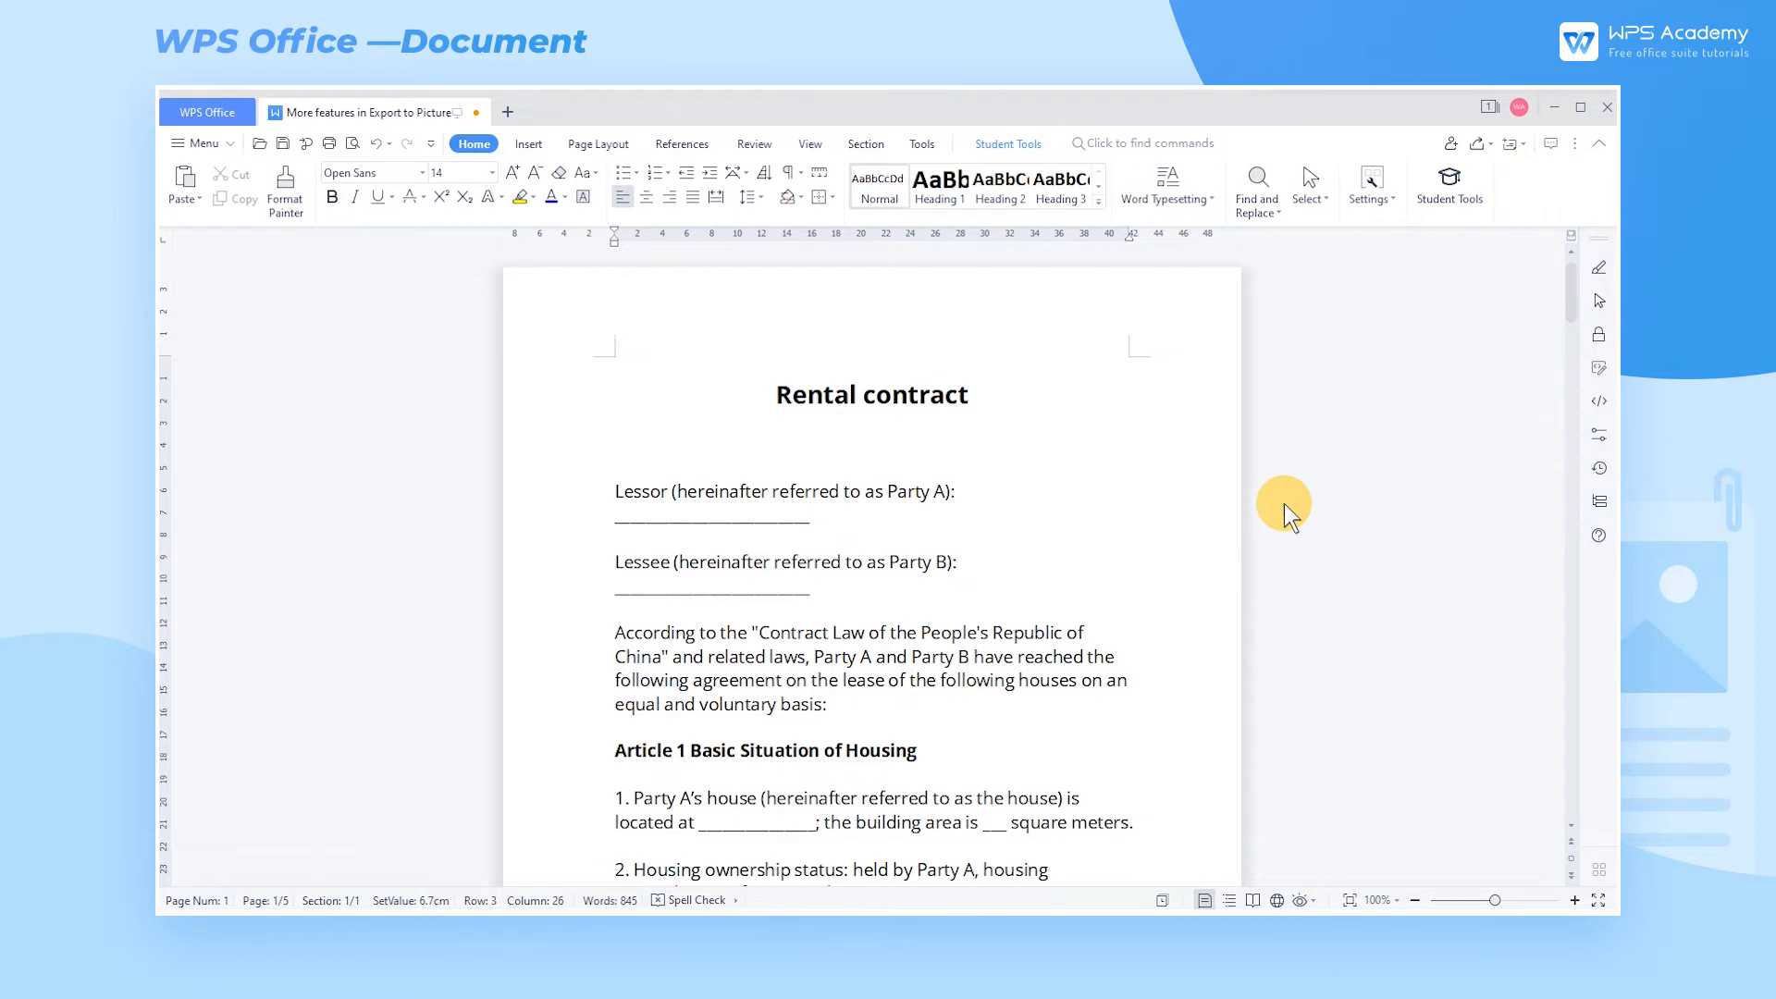
# Step: Switch to WPS Office and set up Export to Picture for the rental contract, with export type By Page and format JPG
pyautogui.click(922, 149)
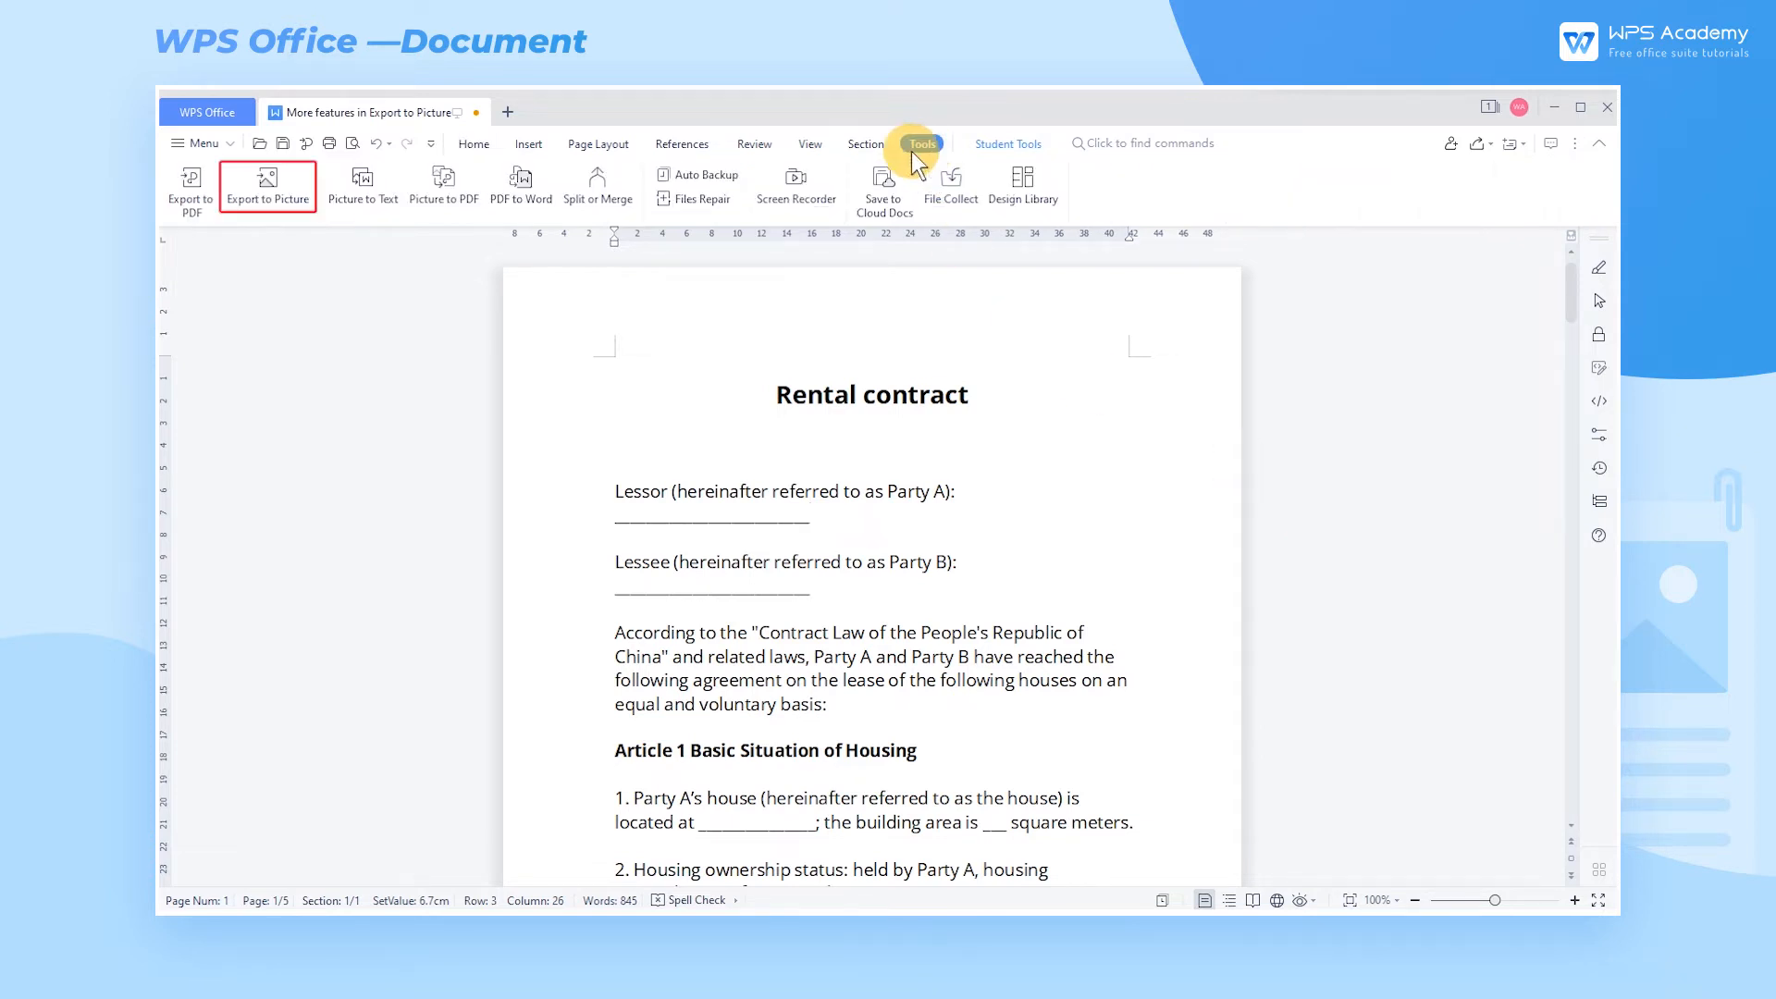
pyautogui.click(286, 183)
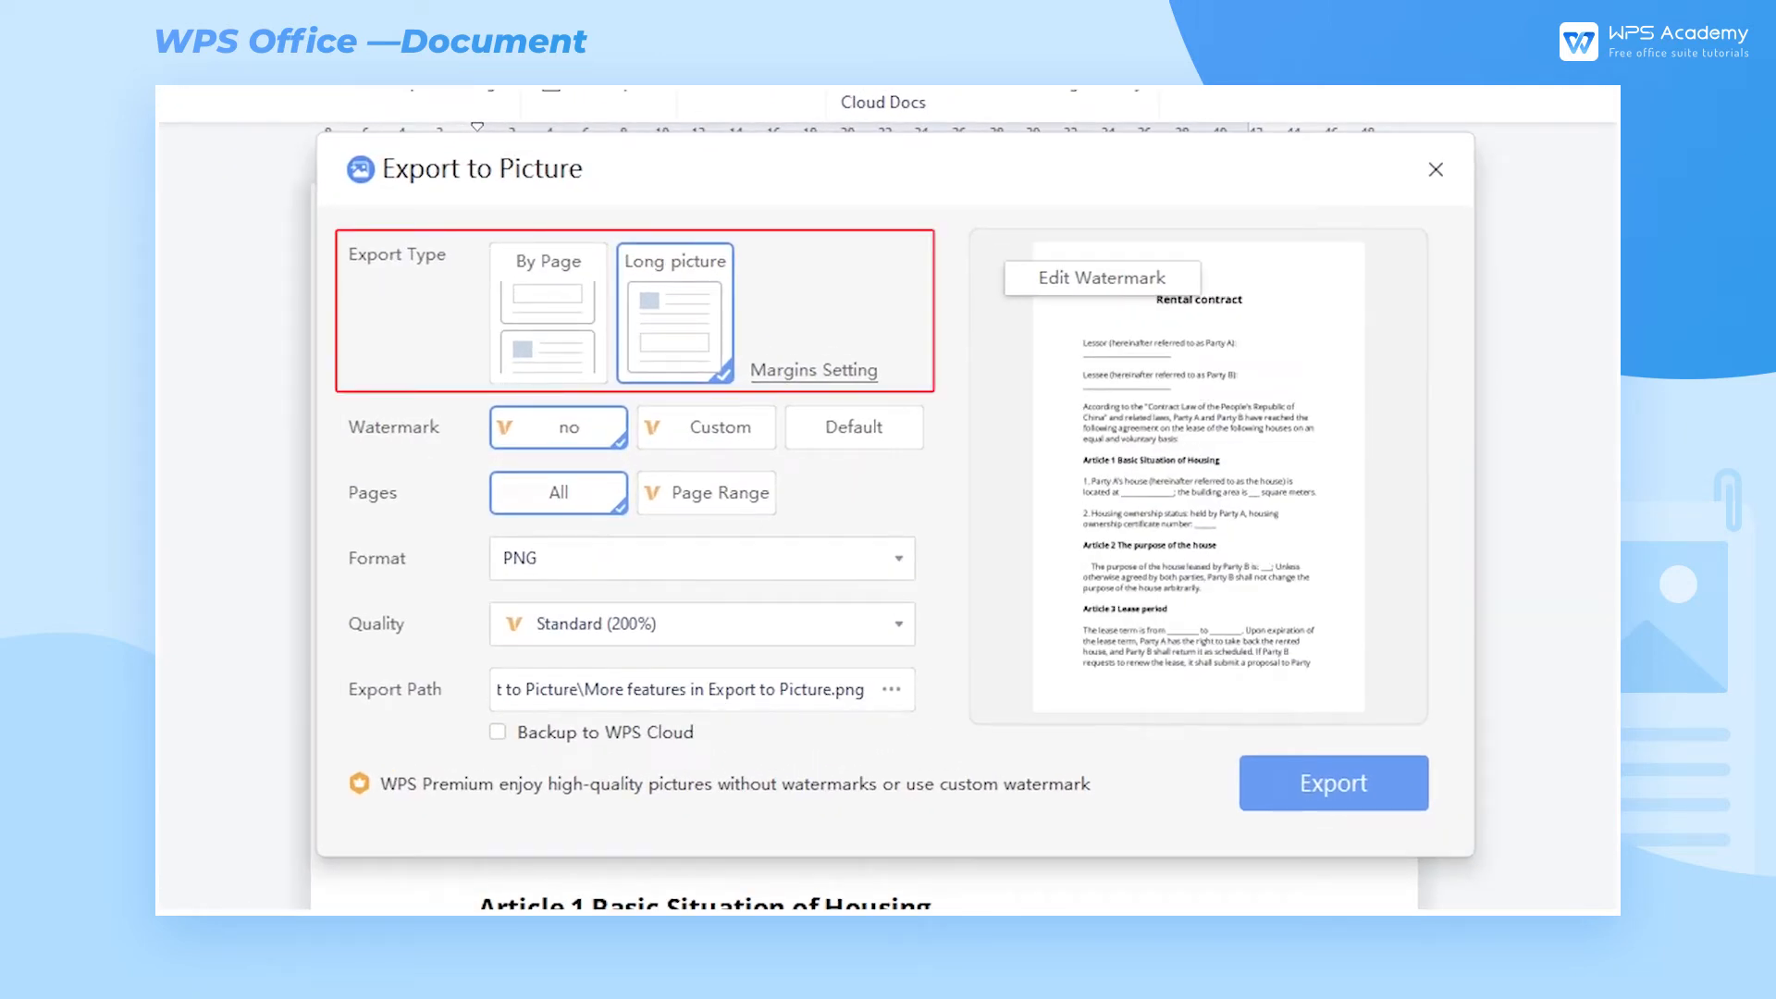
pyautogui.click(535, 317)
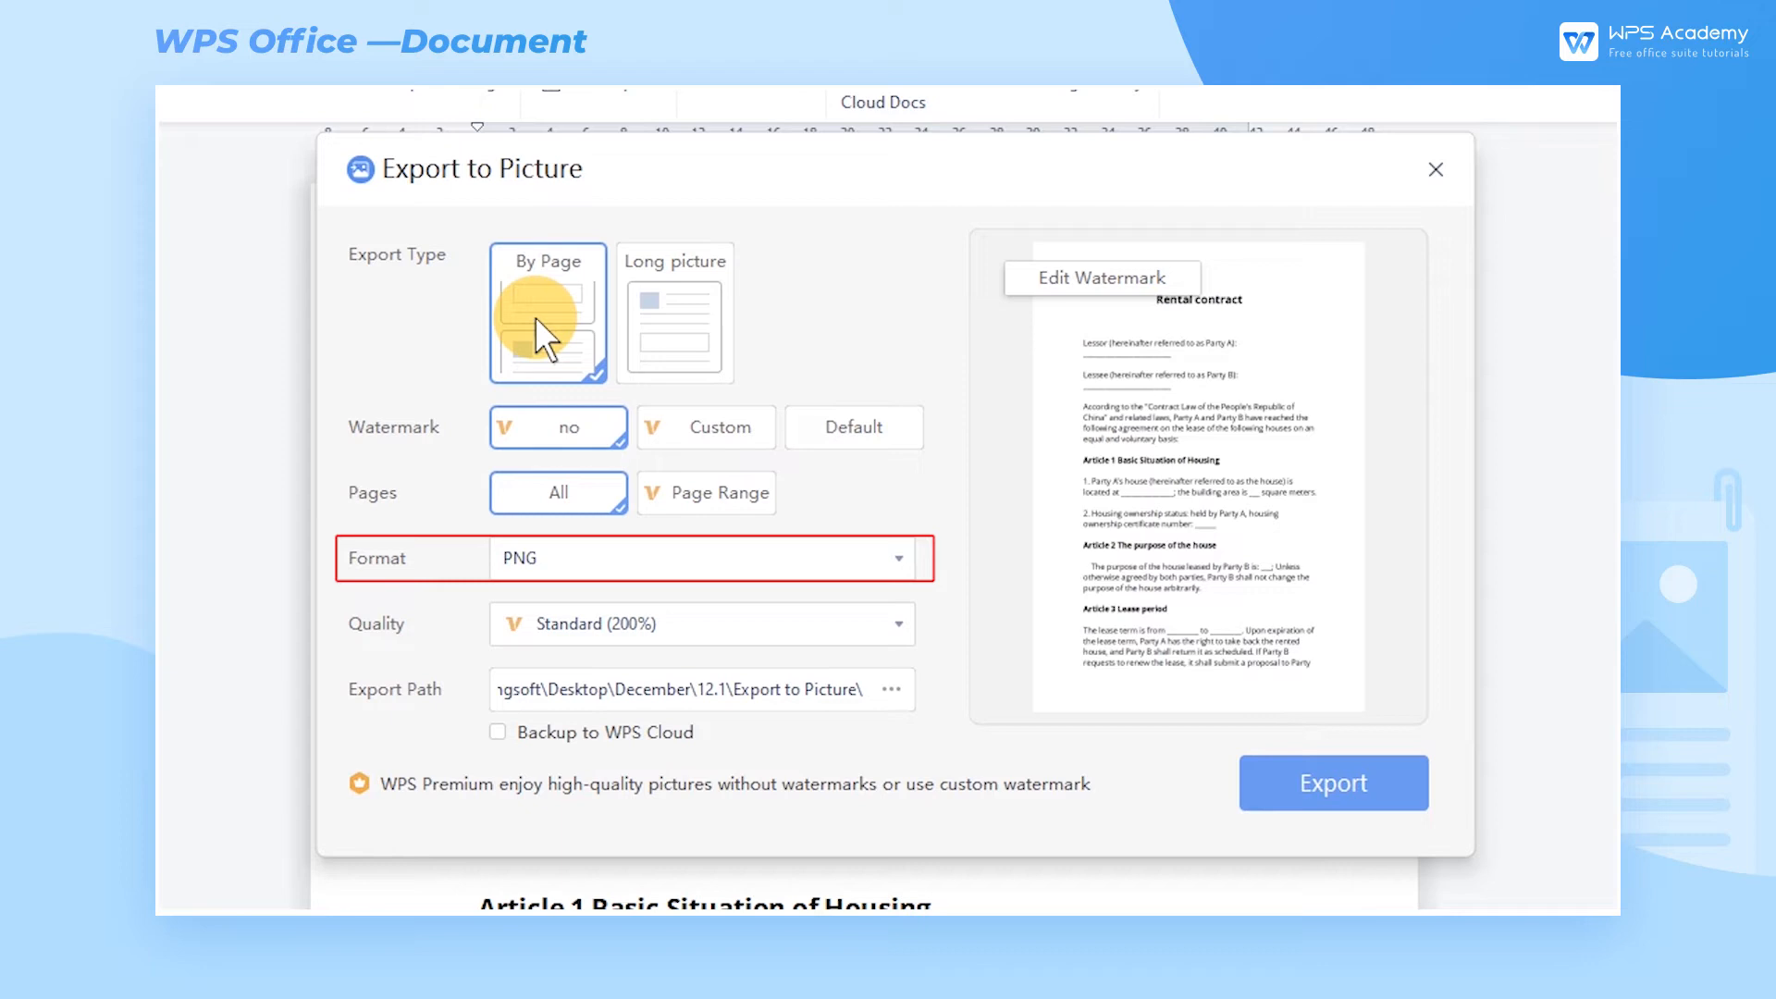
pyautogui.click(900, 556)
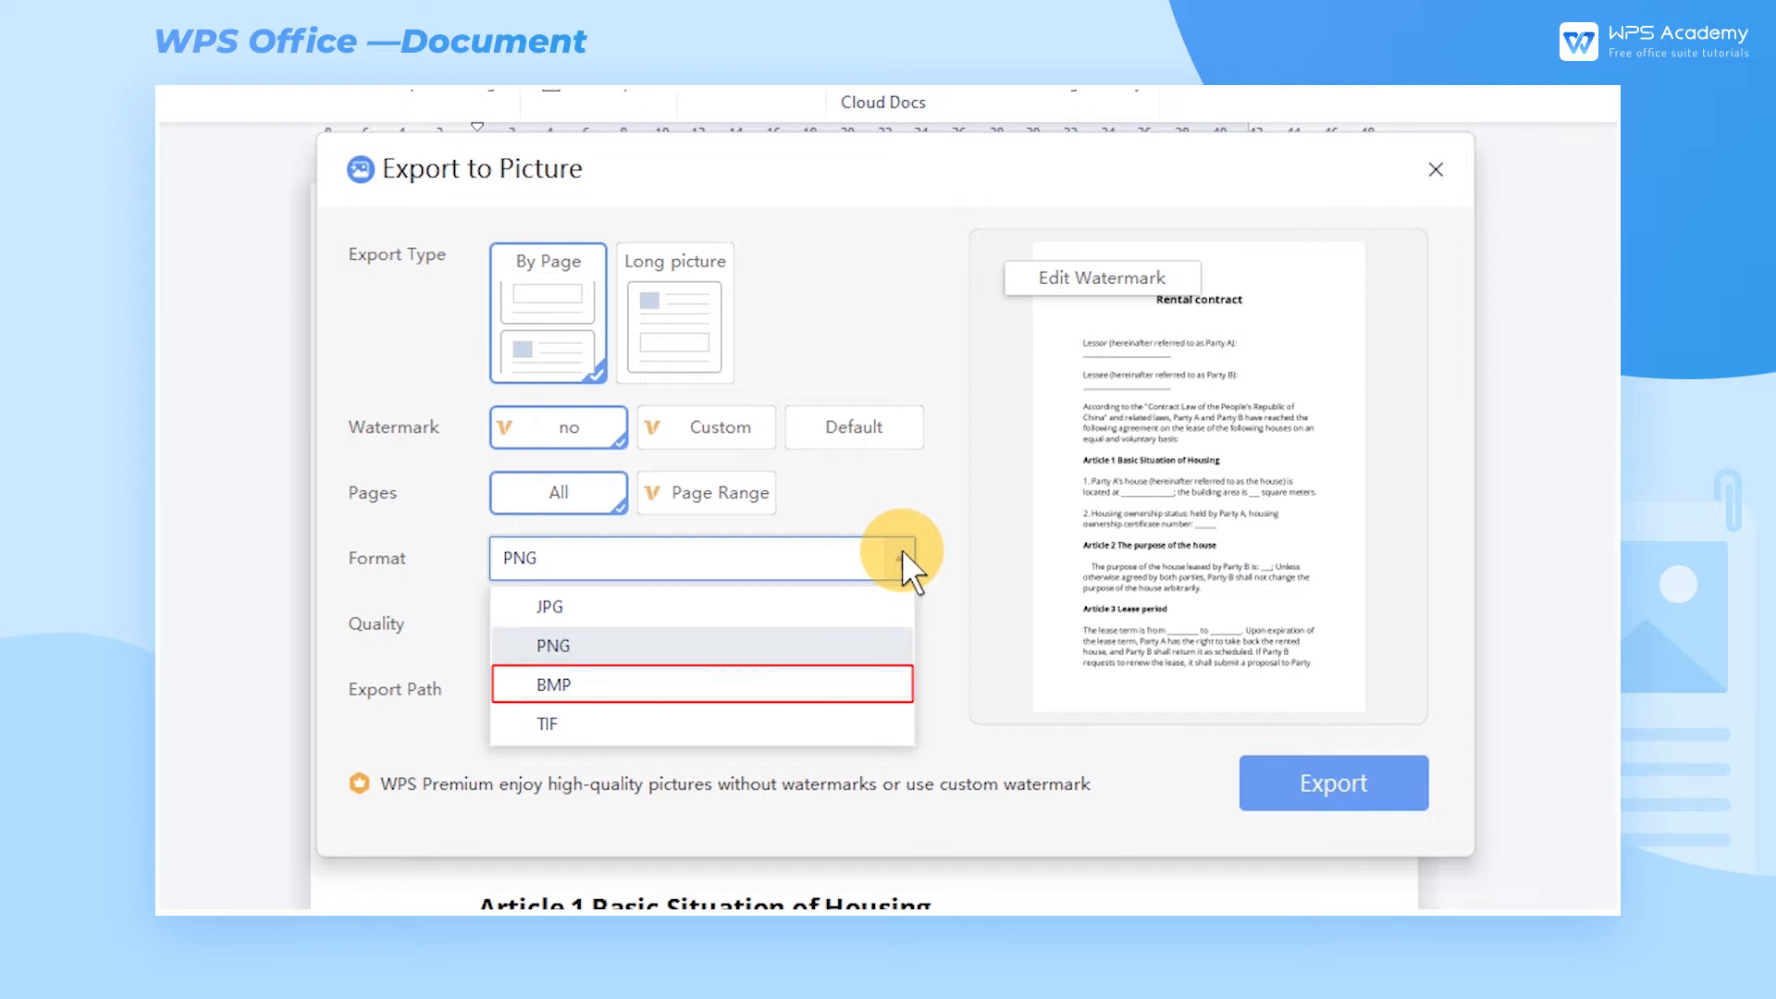
pyautogui.click(721, 602)
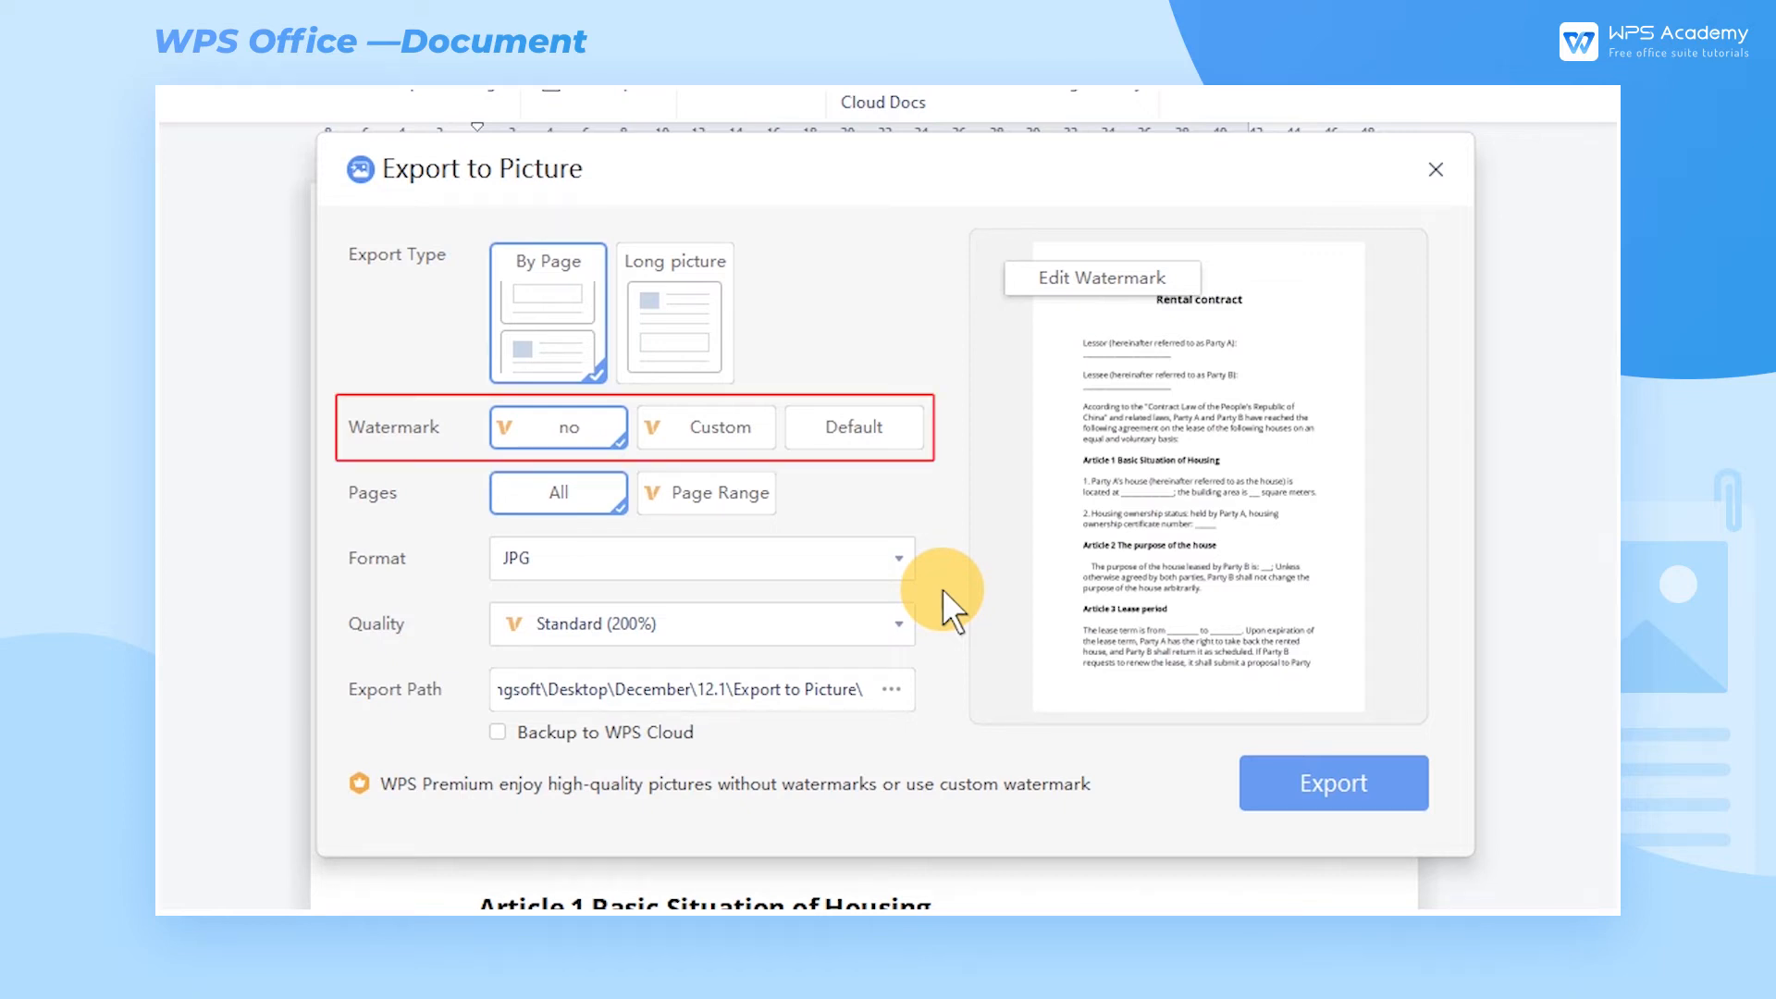
# Step: Choose a custom watermark for the export, with the text "WPS Academy", a dark navy color and 26% opacity
pyautogui.click(745, 424)
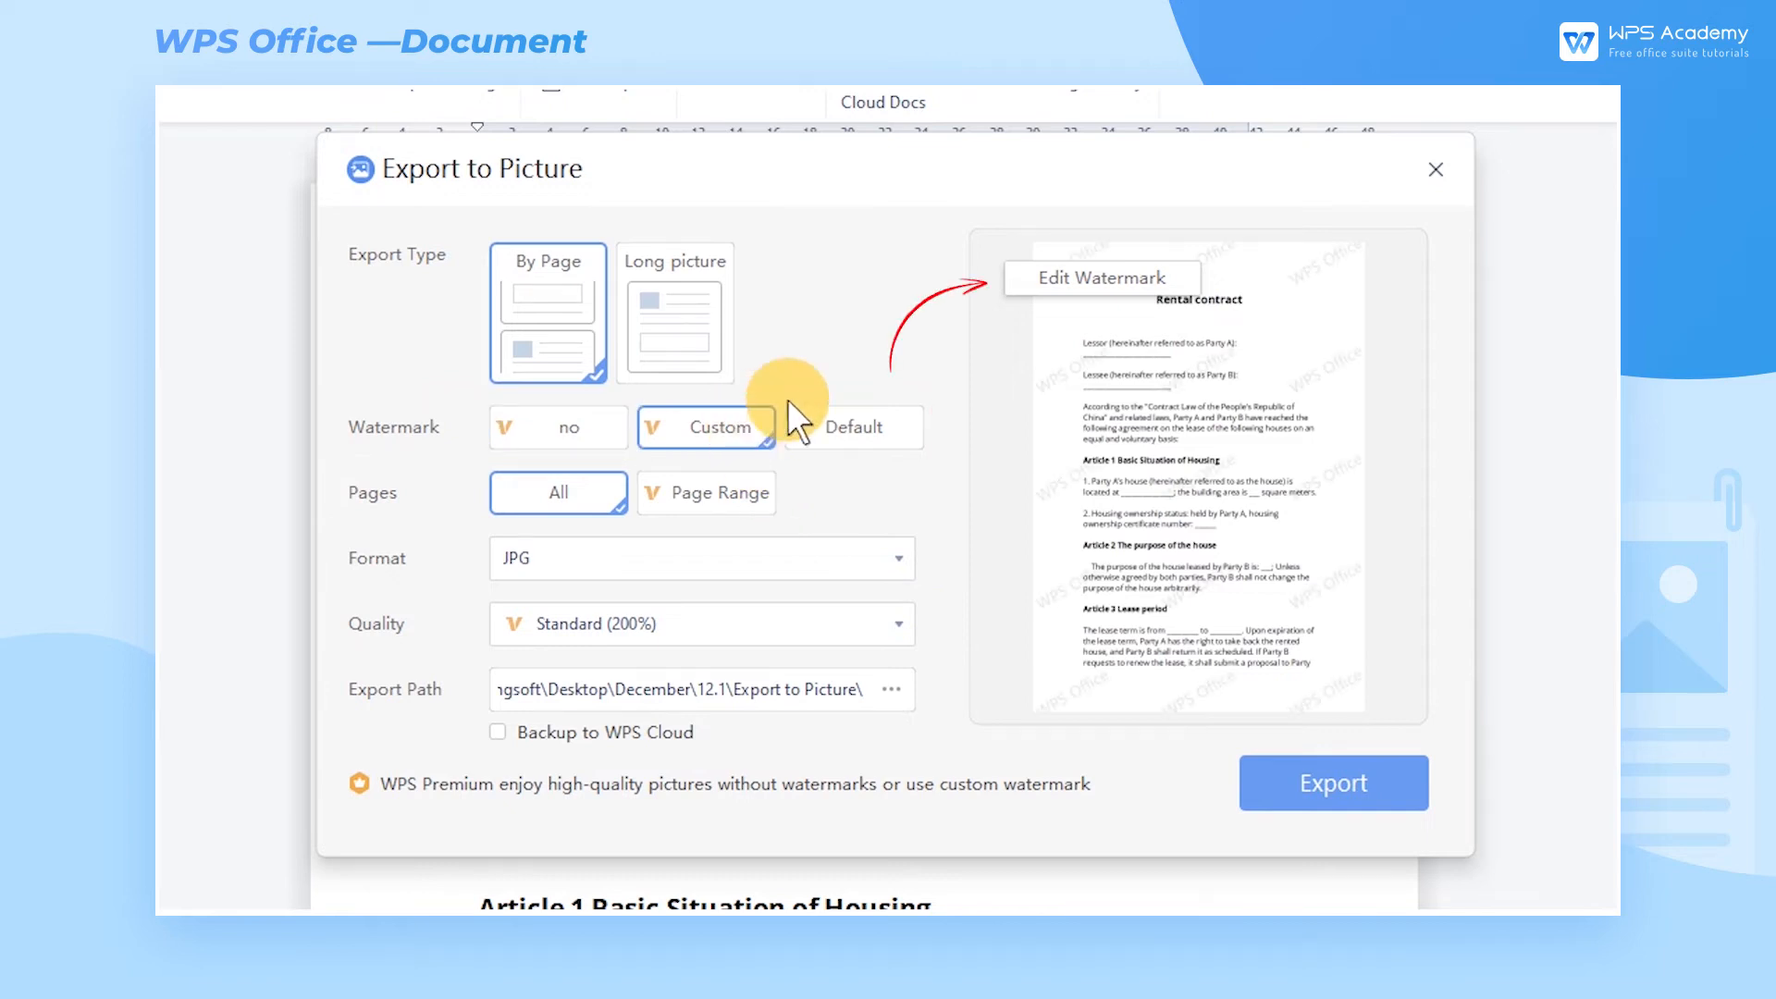
pyautogui.click(1073, 286)
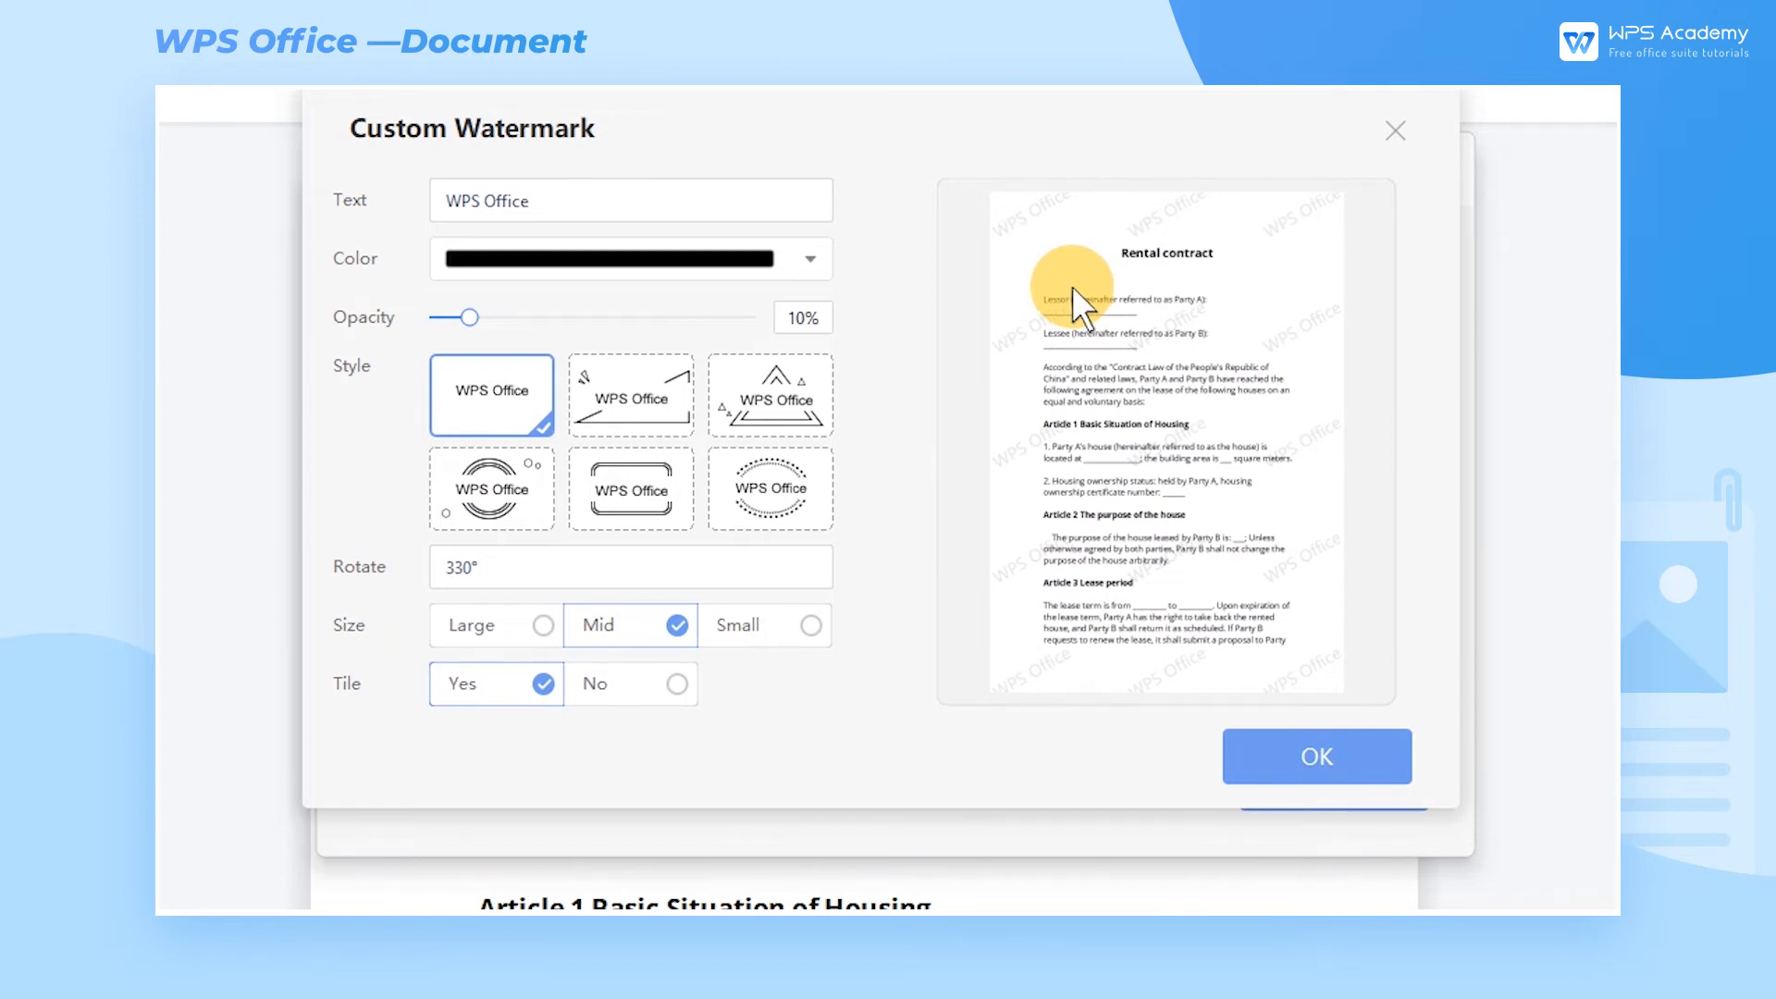
pyautogui.moveTo(579, 199); pyautogui.dragTo(422, 199)
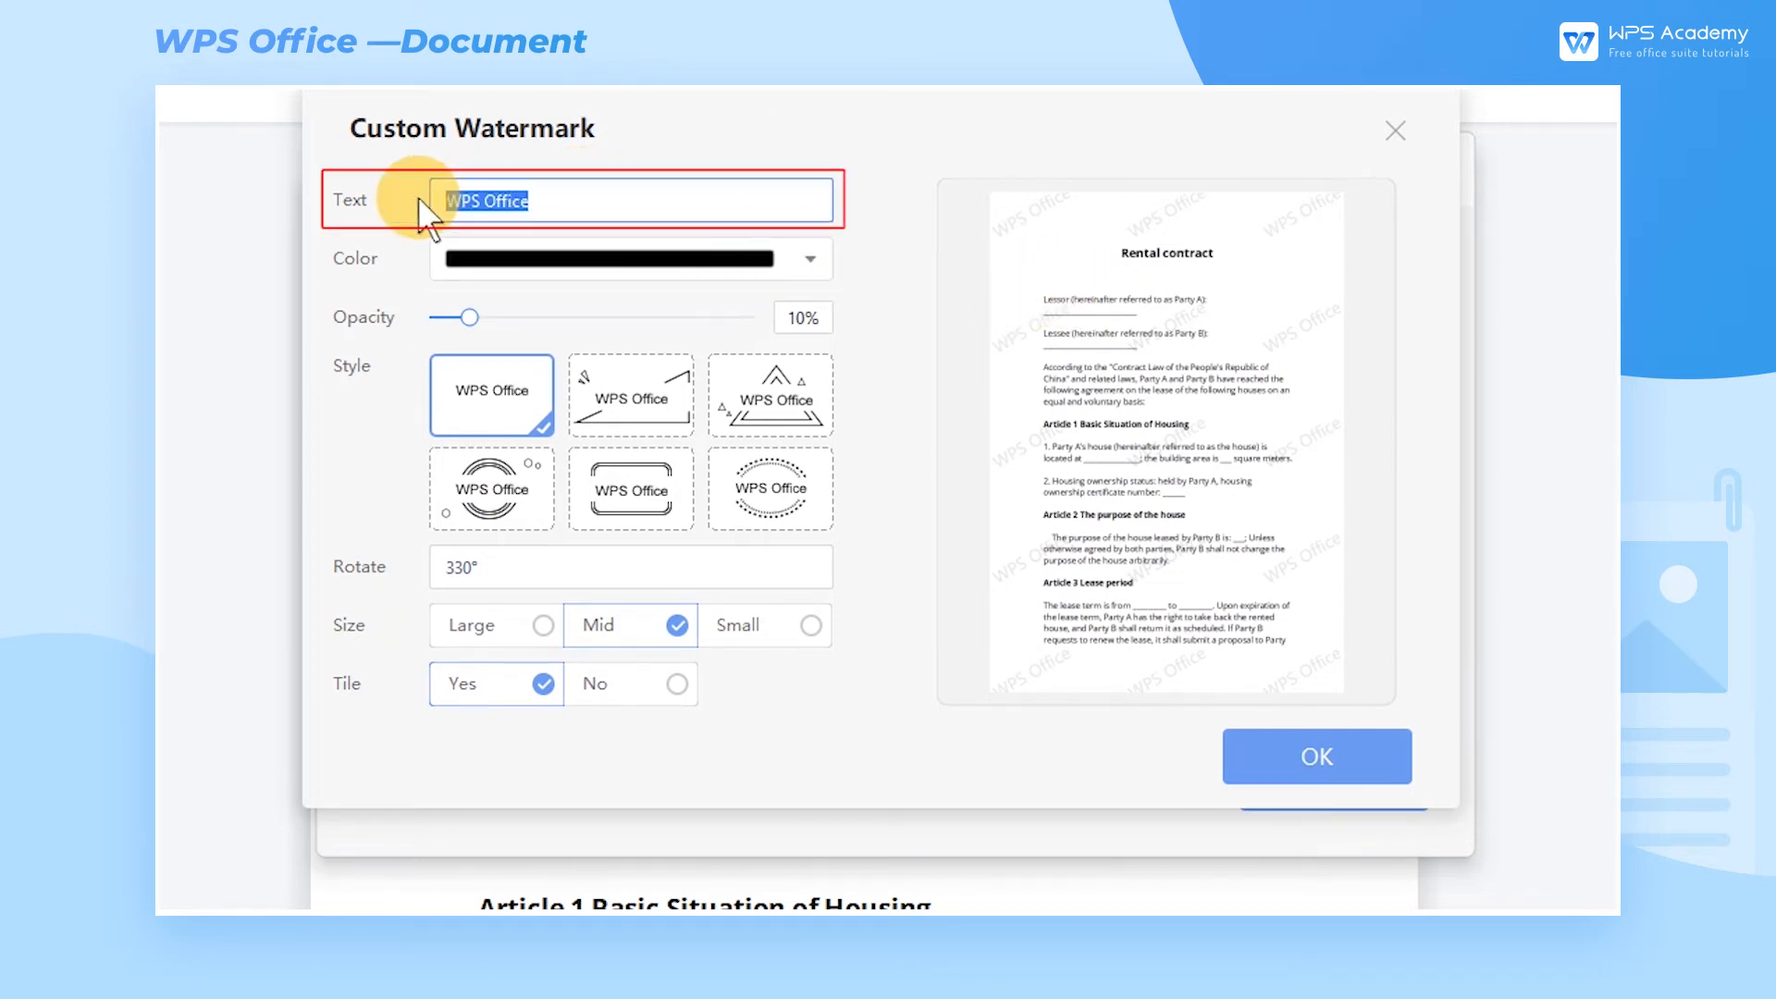
pyautogui.write('WPS Academy')
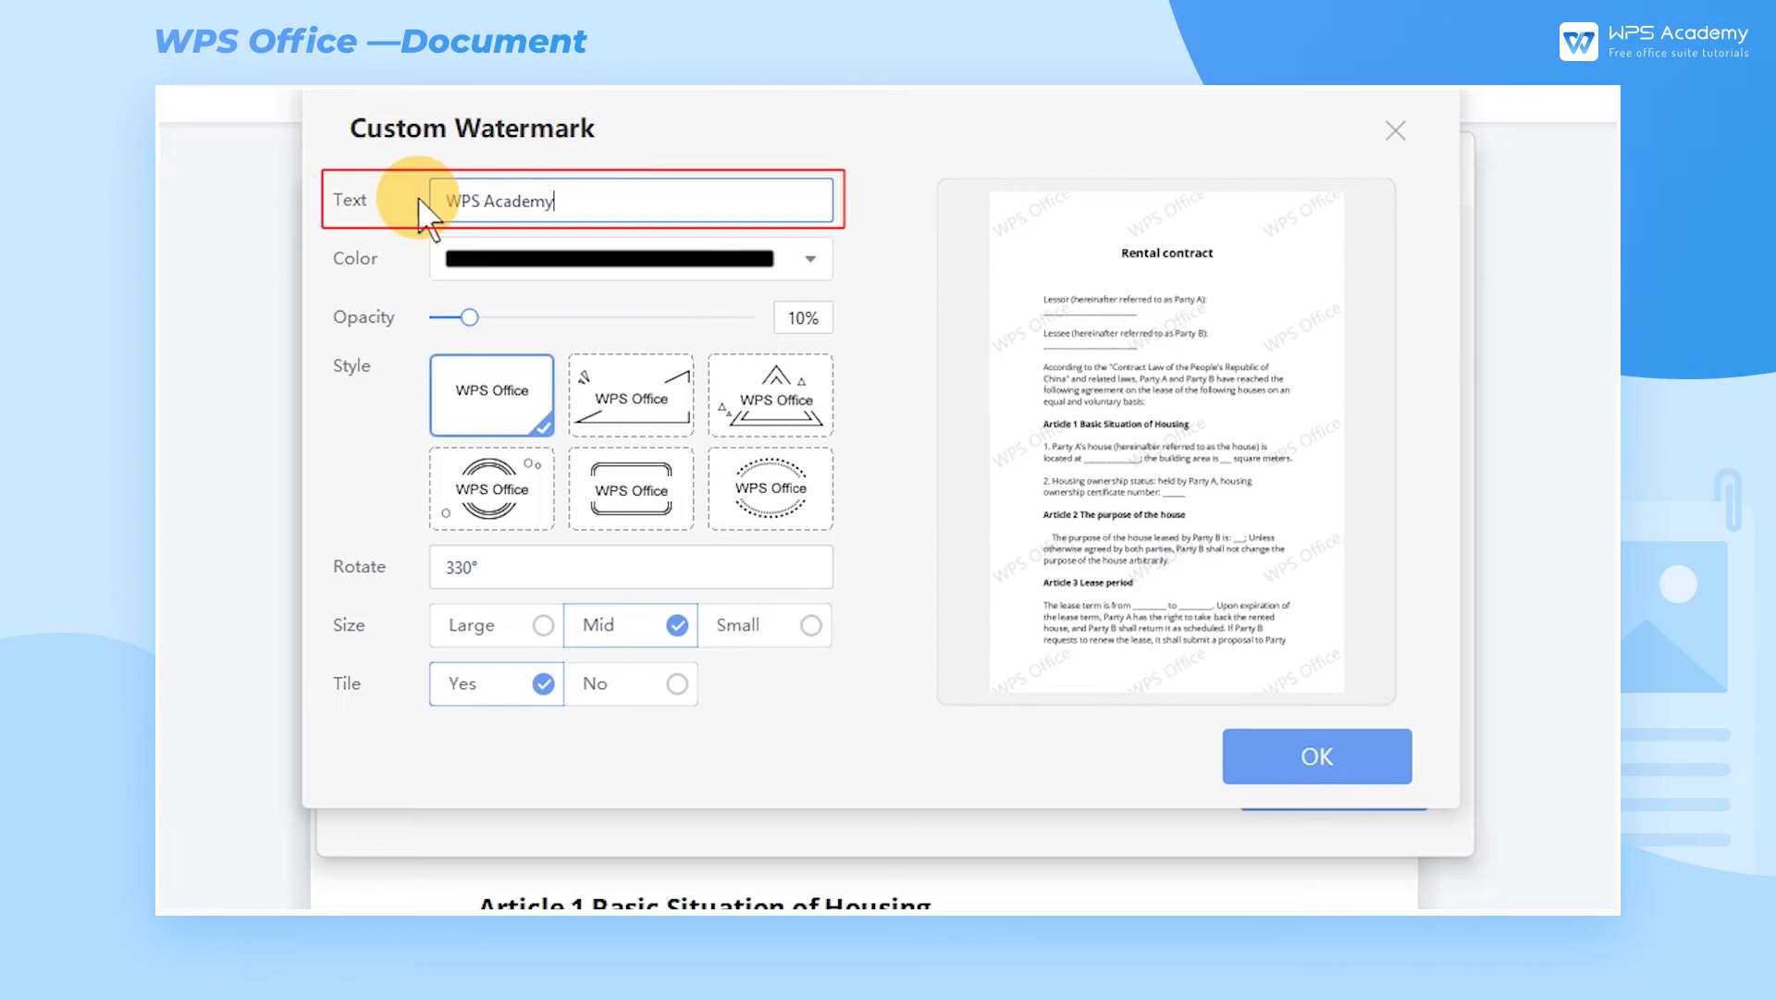
pyautogui.click(809, 265)
pyautogui.click(700, 408)
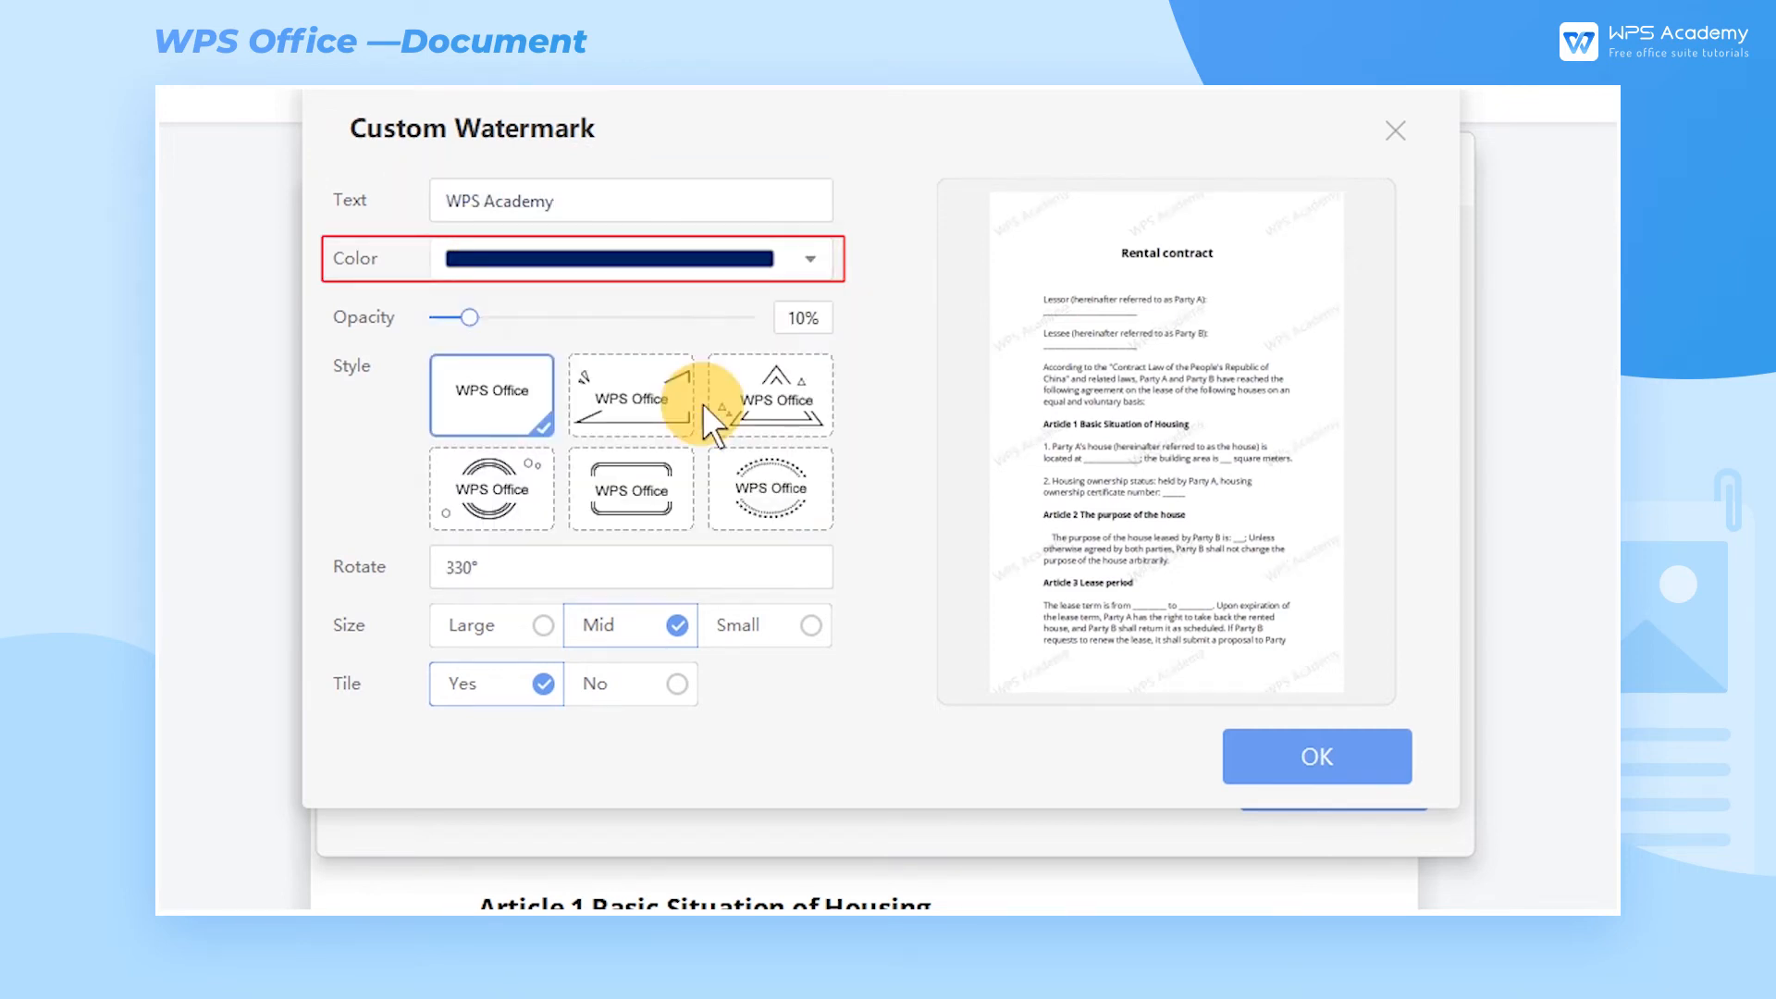
pyautogui.moveTo(468, 324); pyautogui.dragTo(518, 335)
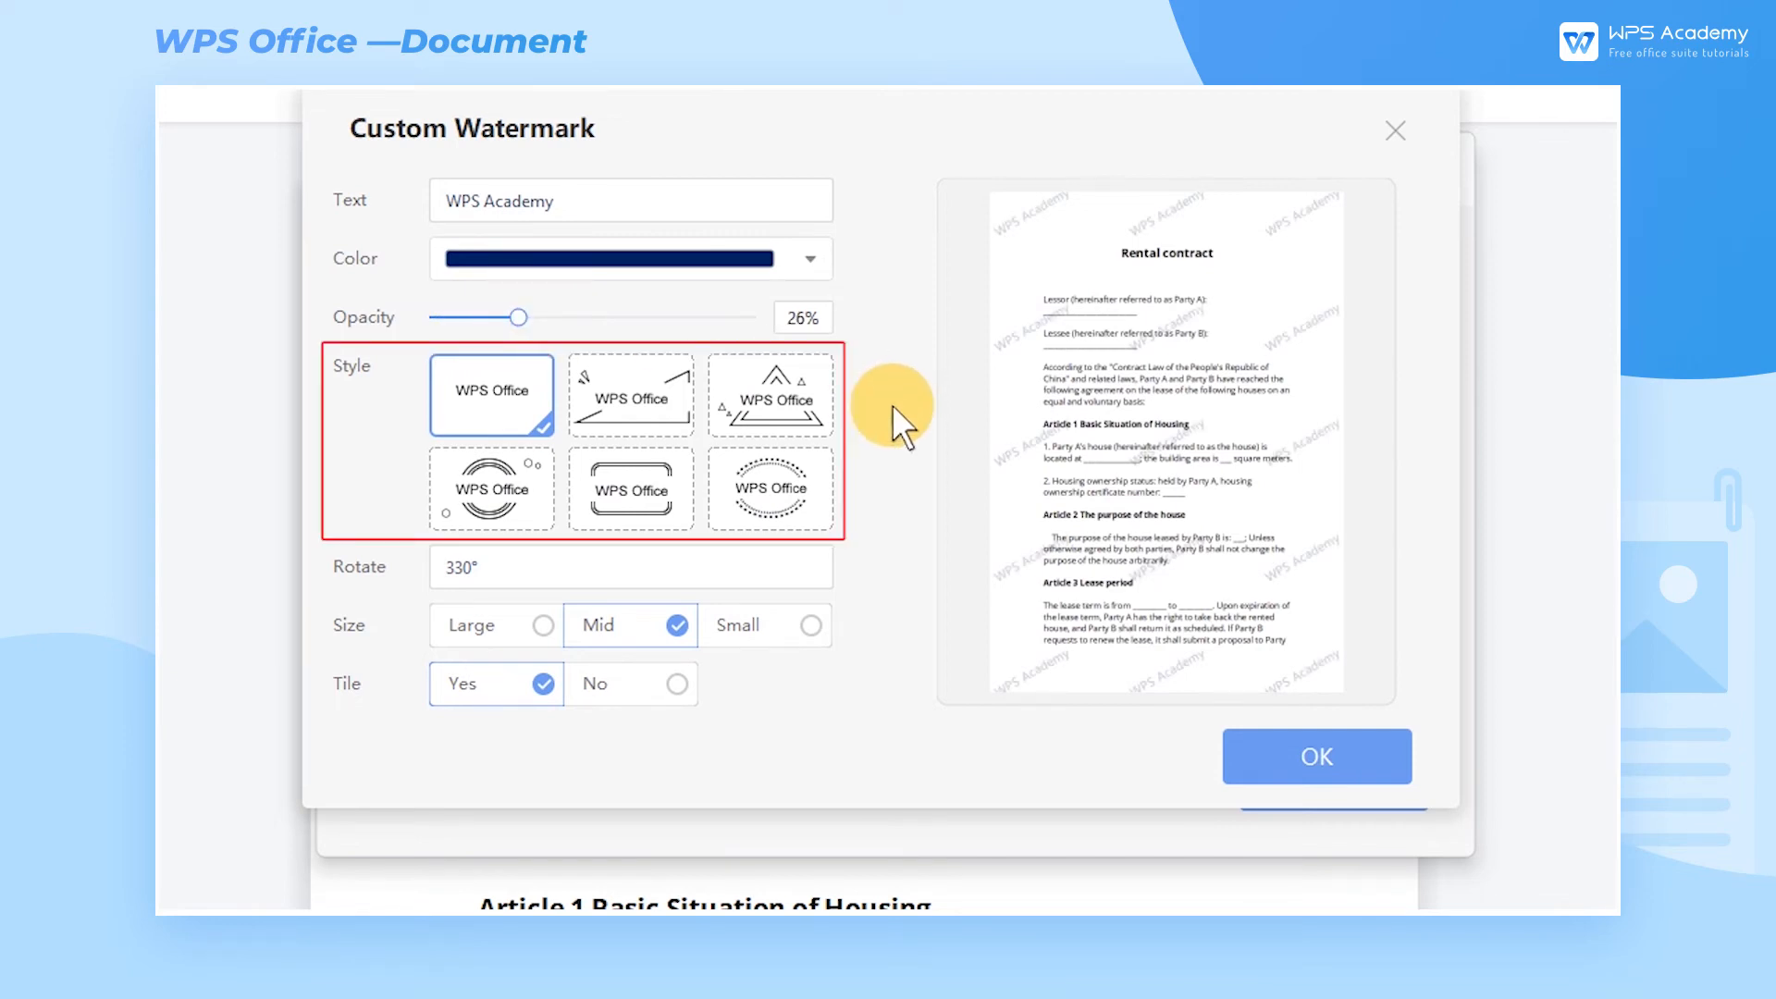
# Step: Give the watermark the circular style with small corner circles, 45° rotation and Large size, trying it untiled before keeping it tiled
pyautogui.click(514, 478)
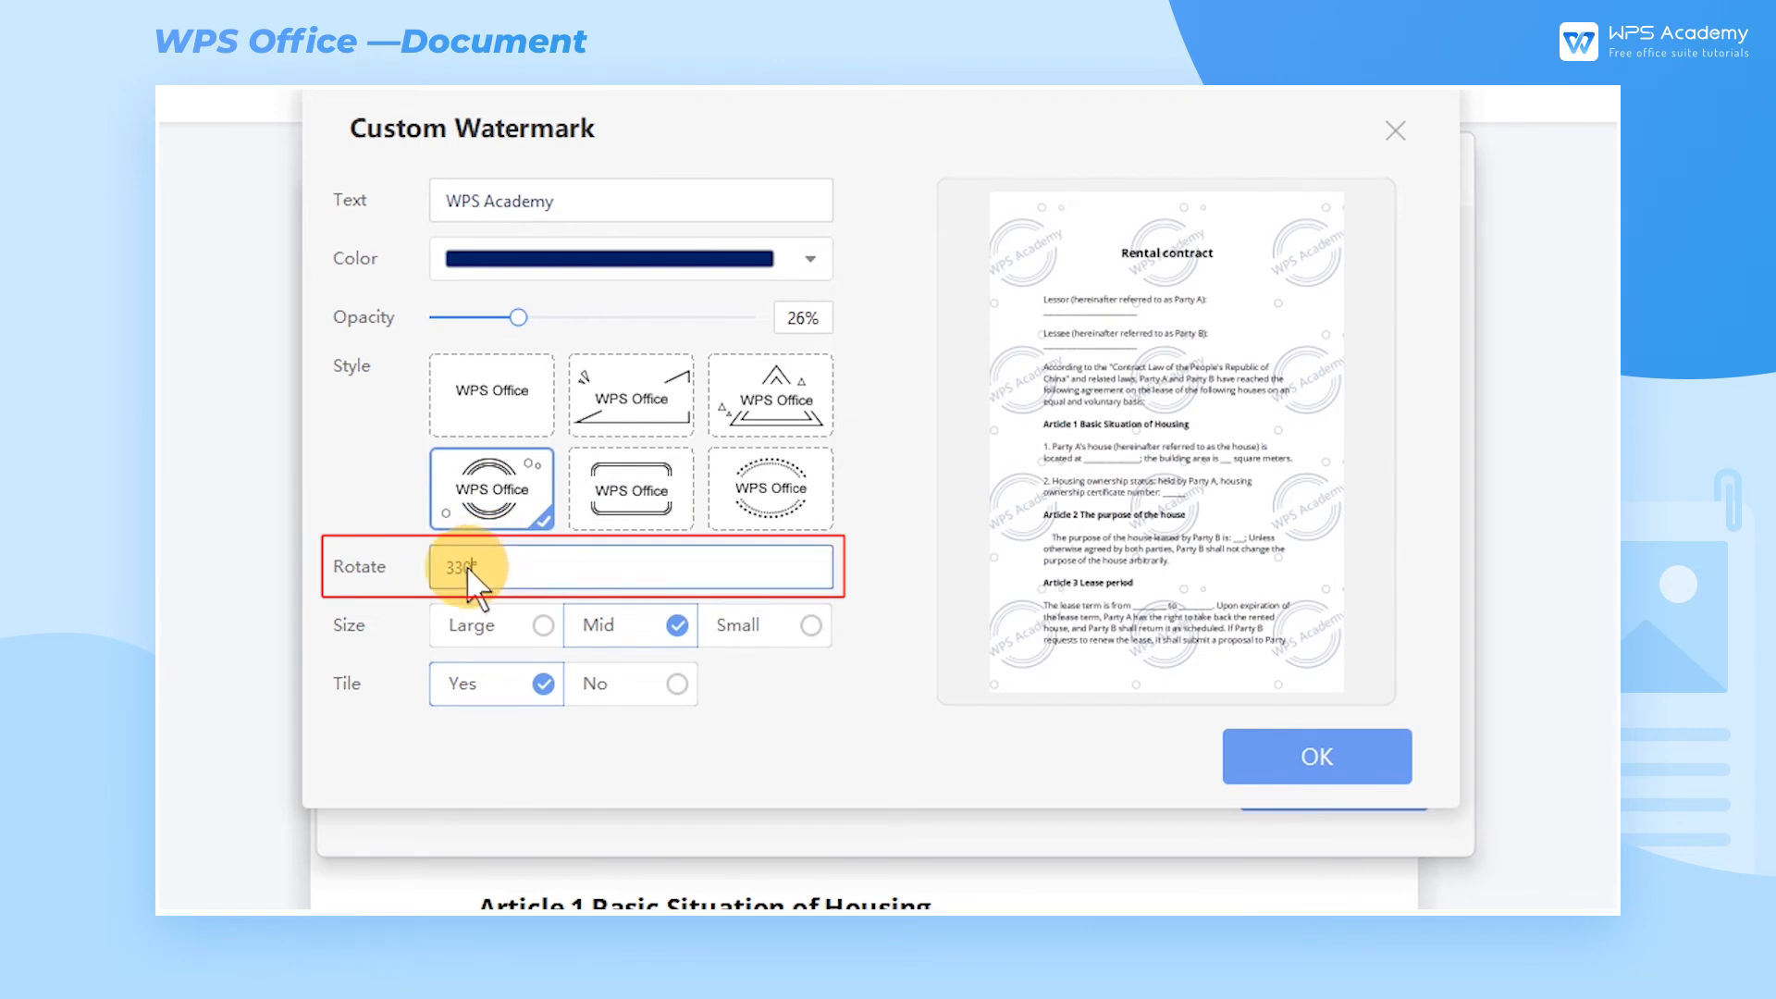
pyautogui.moveTo(471, 567); pyautogui.dragTo(430, 571)
pyautogui.write('45')
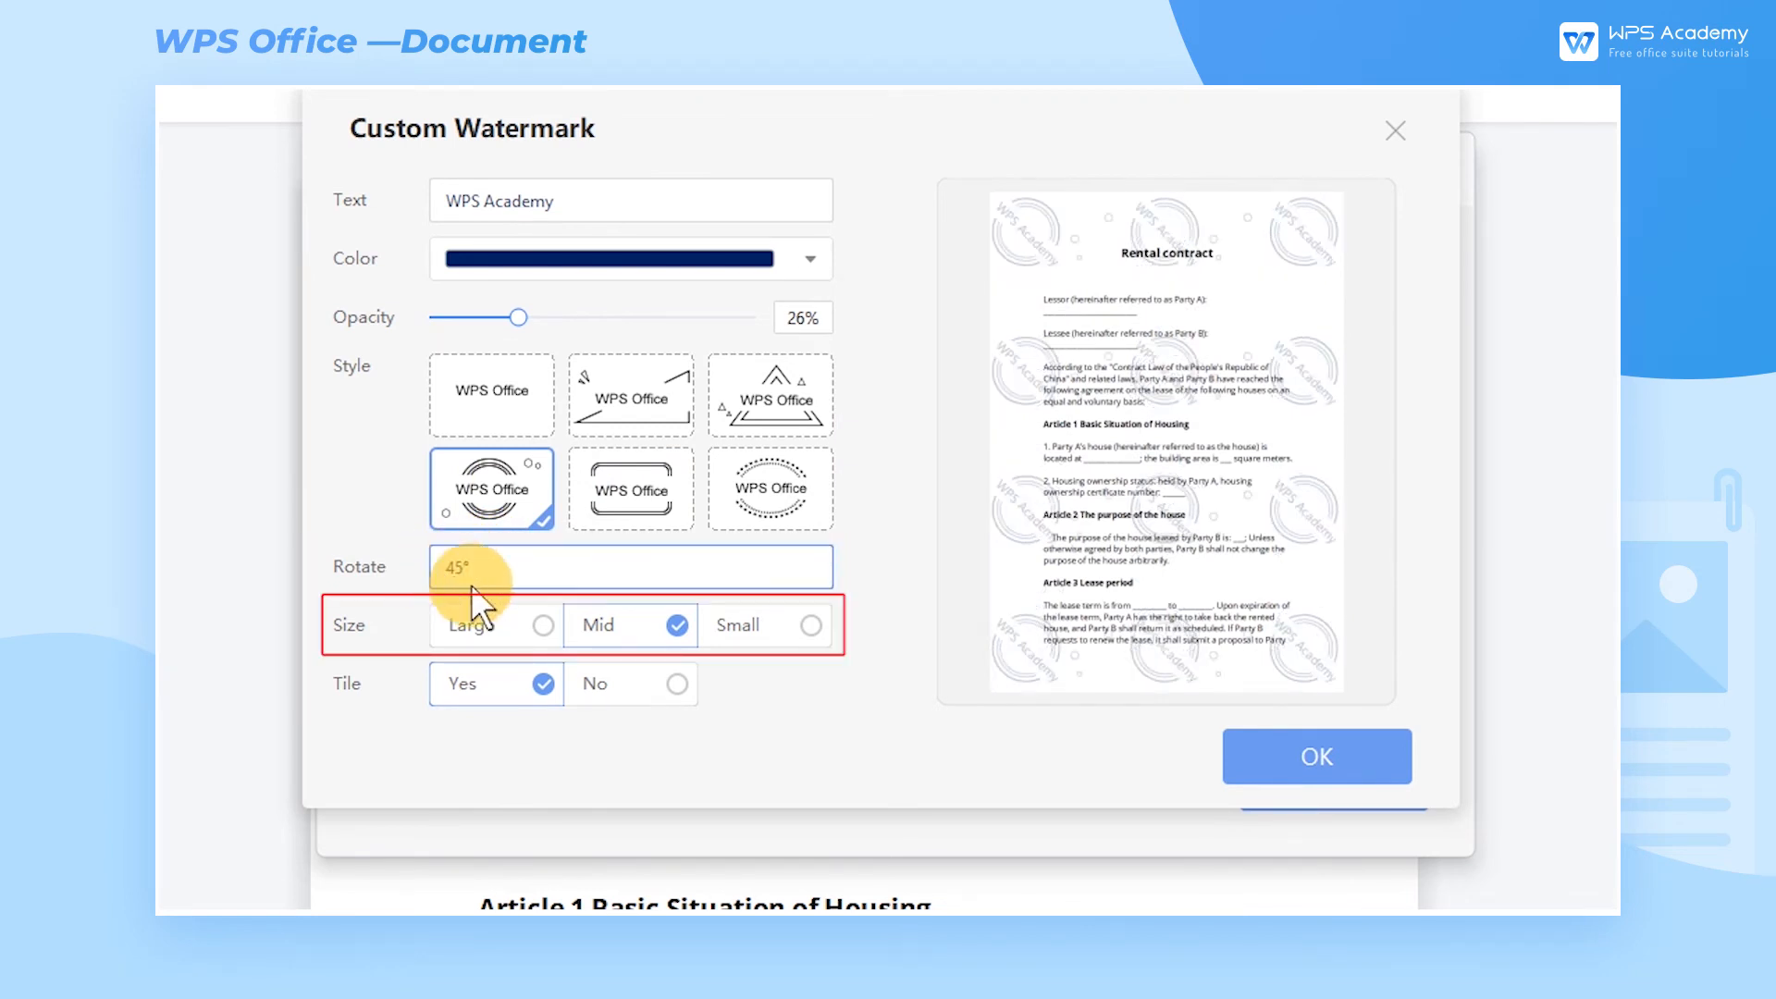
pyautogui.click(533, 626)
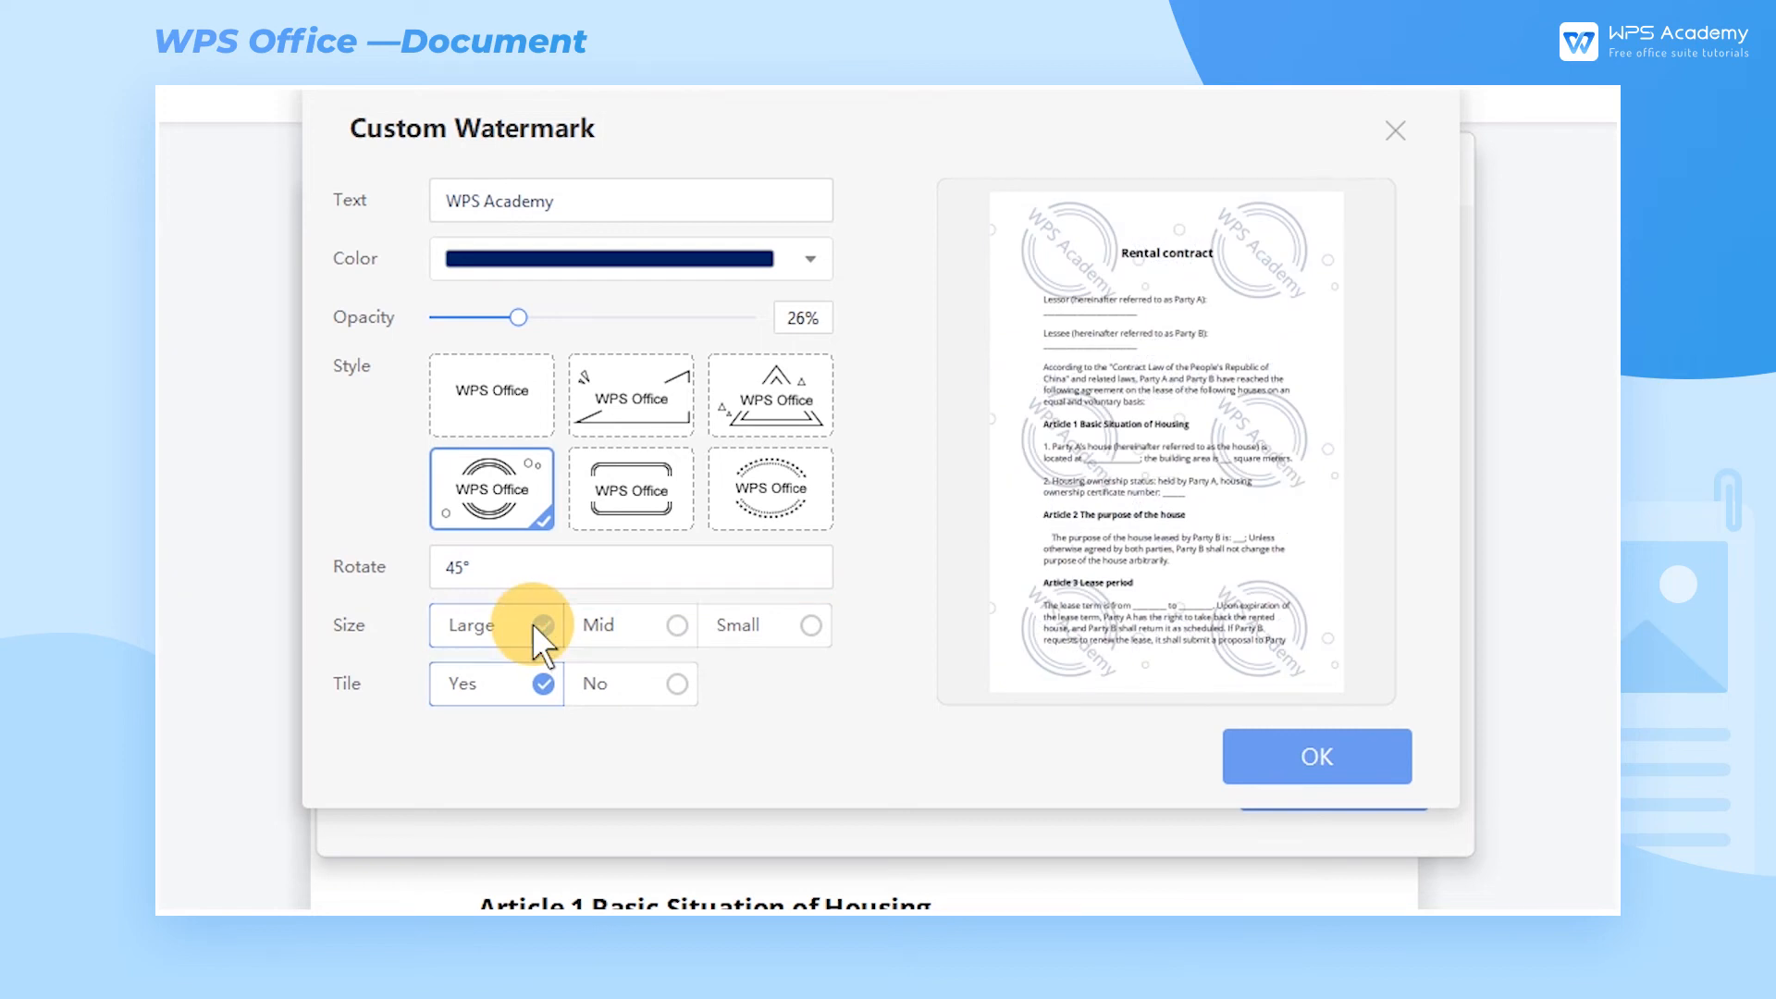
pyautogui.click(634, 684)
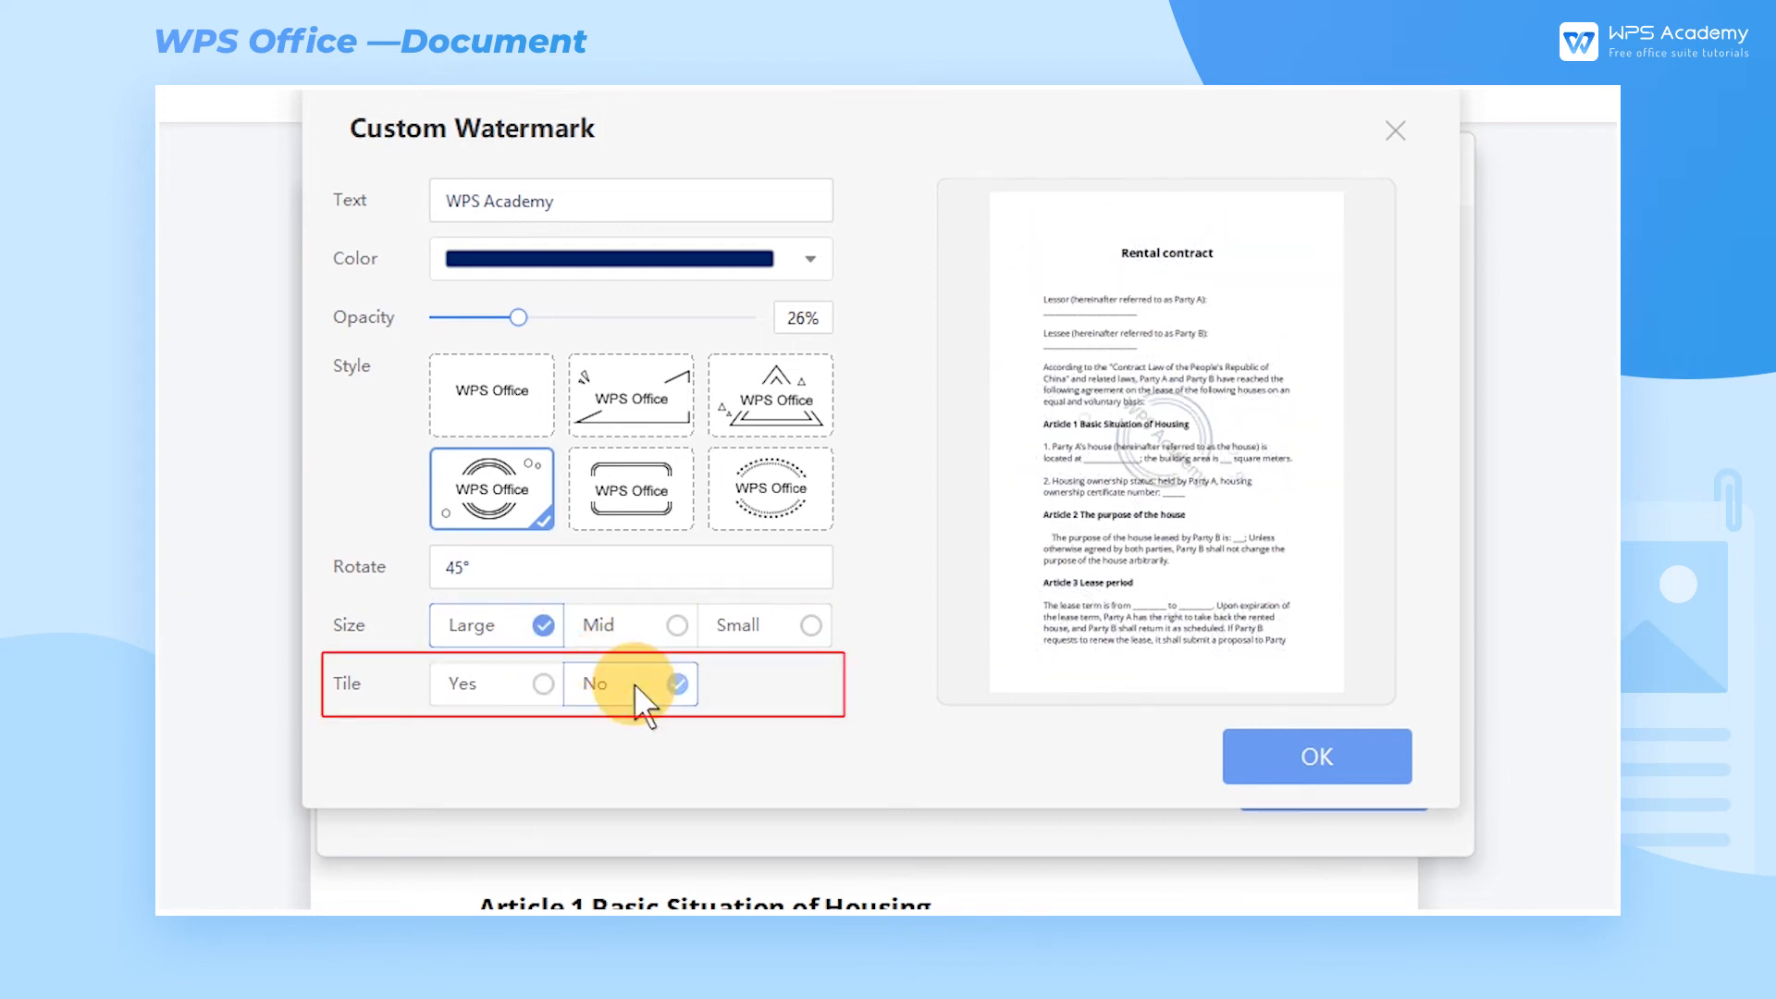
pyautogui.click(524, 685)
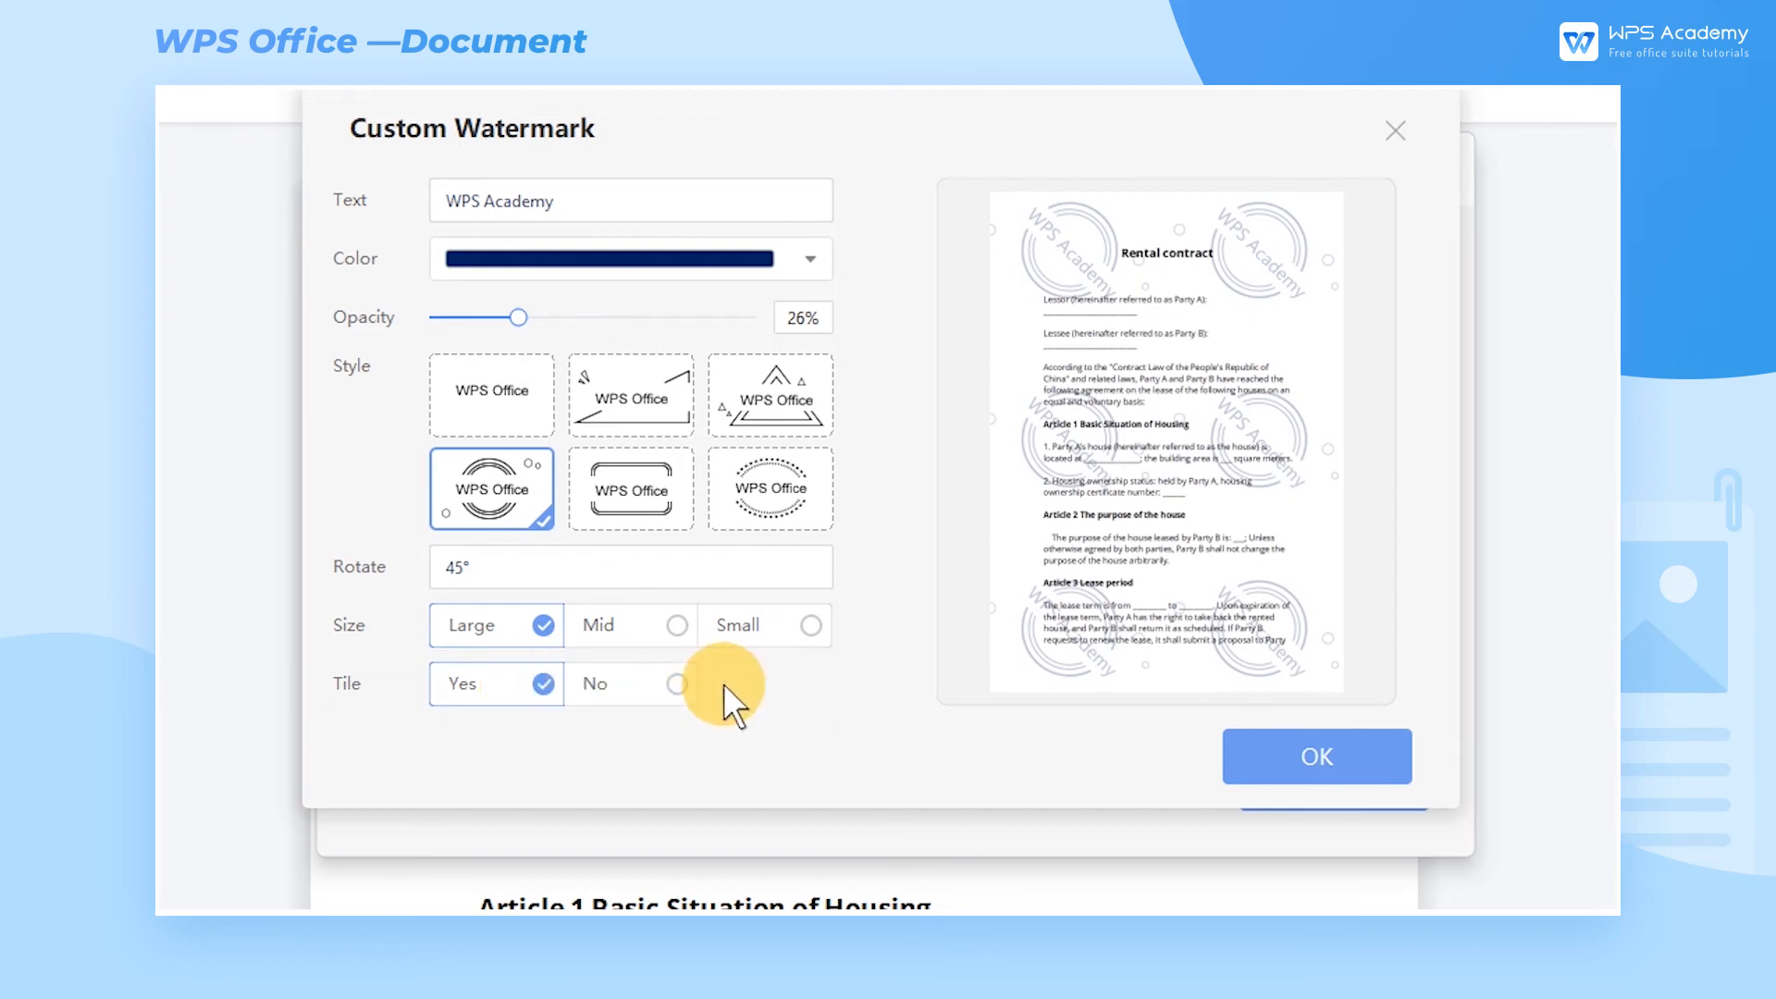
# Step: Confirm the custom watermark and limit the picture export to the page range 3-5
pyautogui.click(1298, 745)
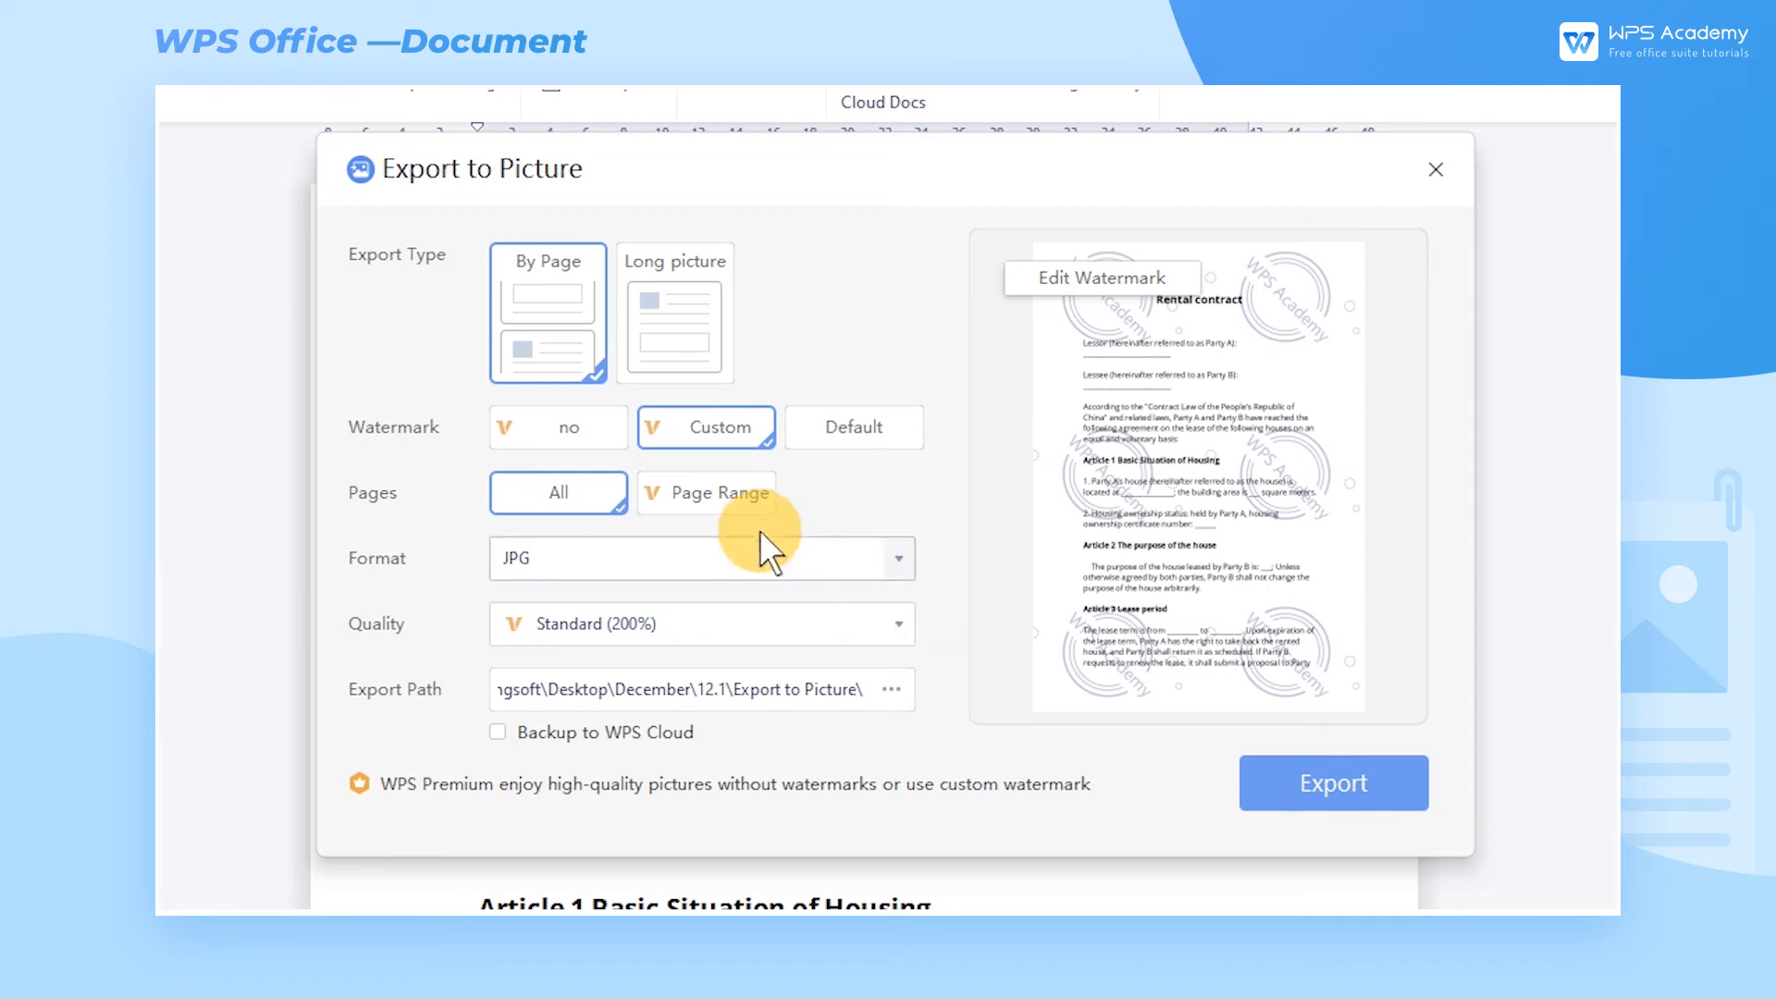
pyautogui.click(731, 489)
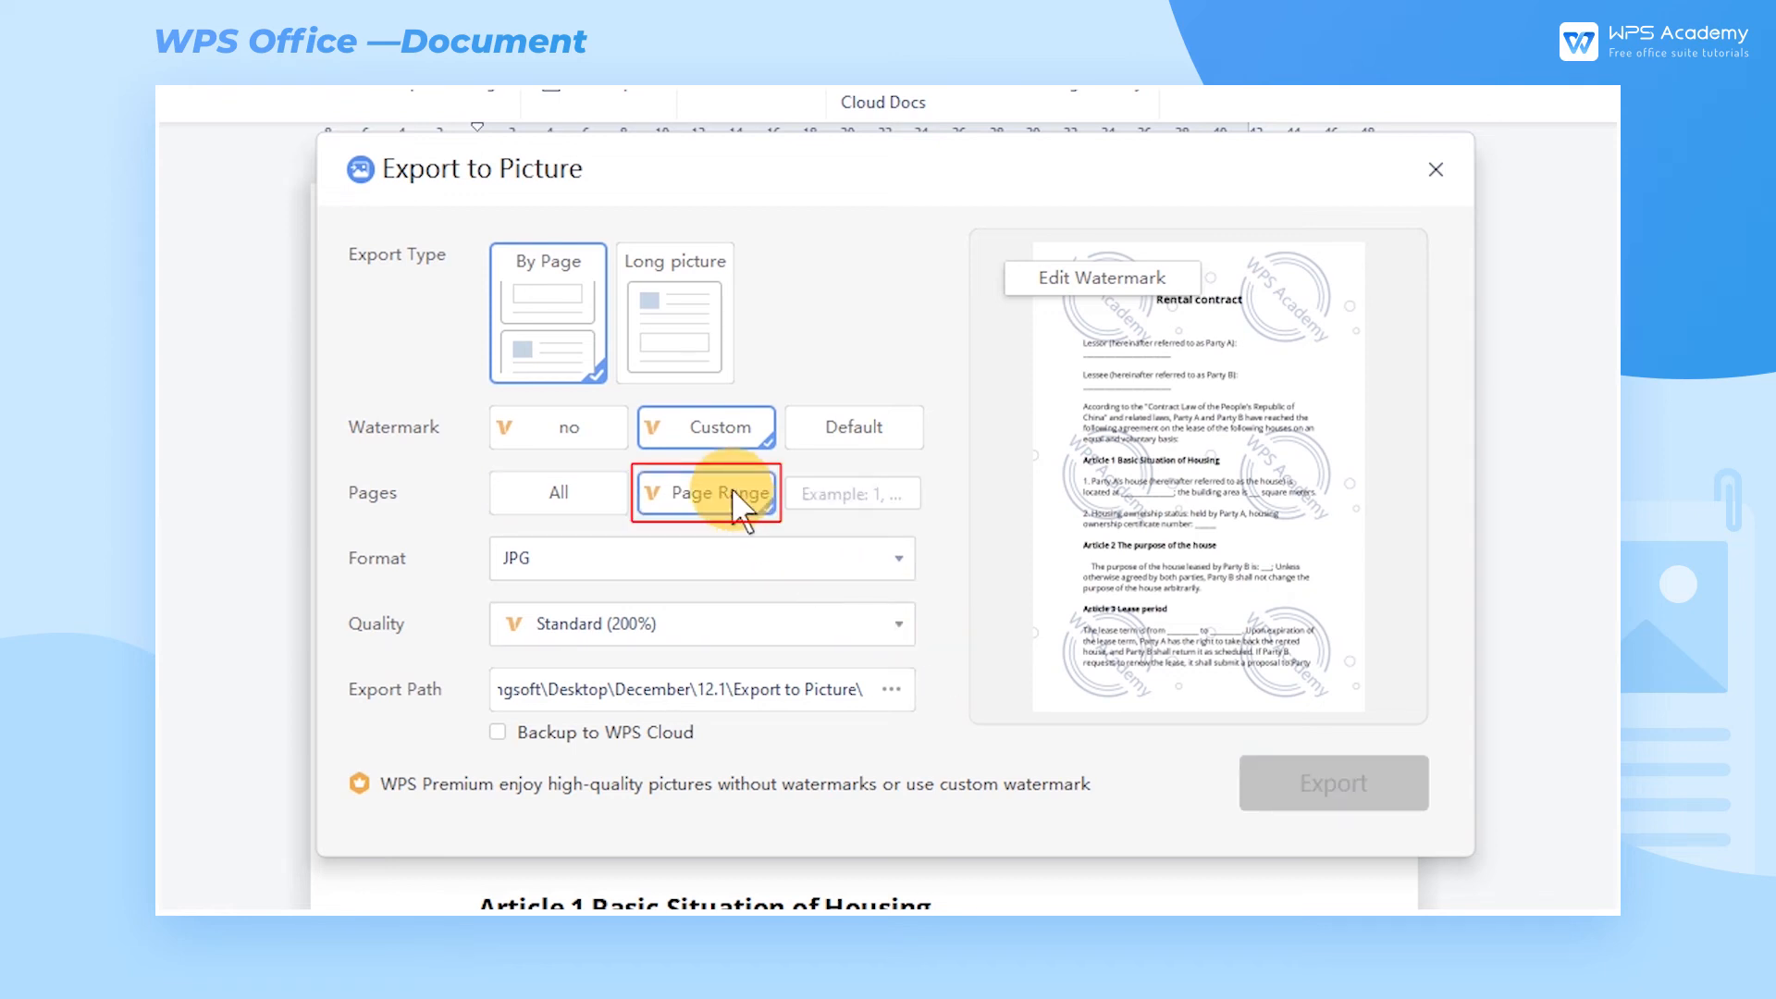
pyautogui.click(837, 493)
pyautogui.write('3-5')
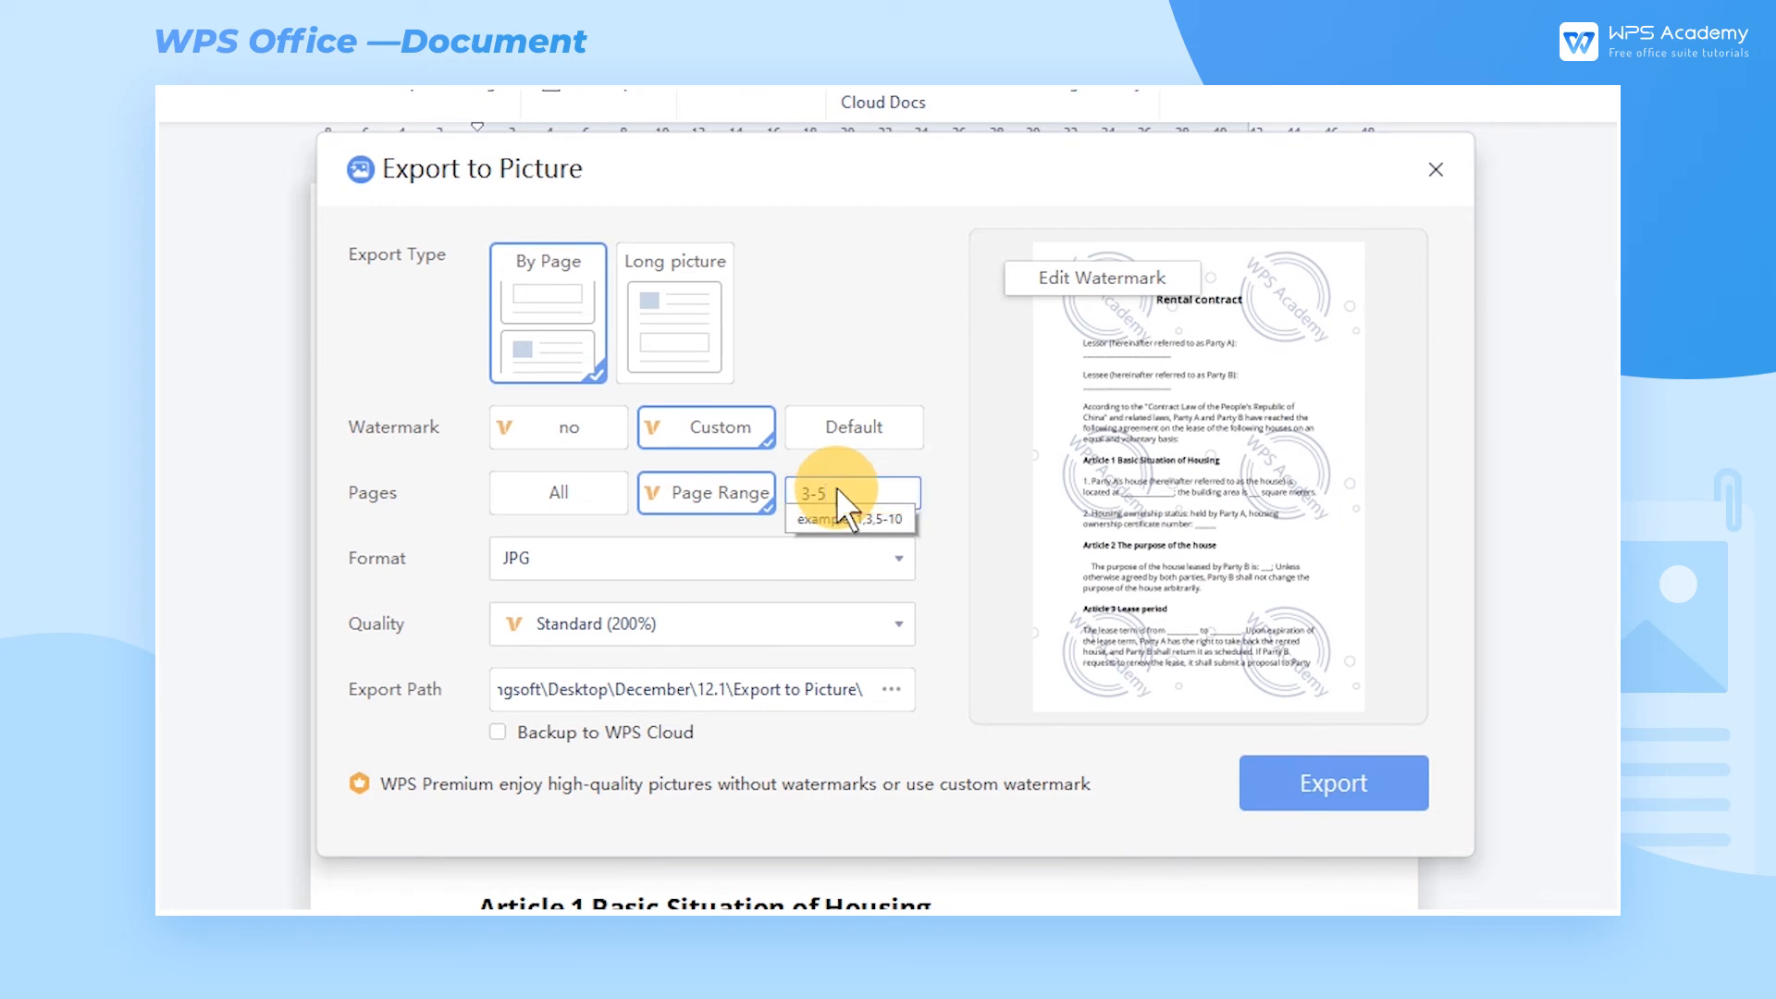
# Step: Choose Standard (200%) as the picture quality and export the selected contract pages
pyautogui.click(897, 618)
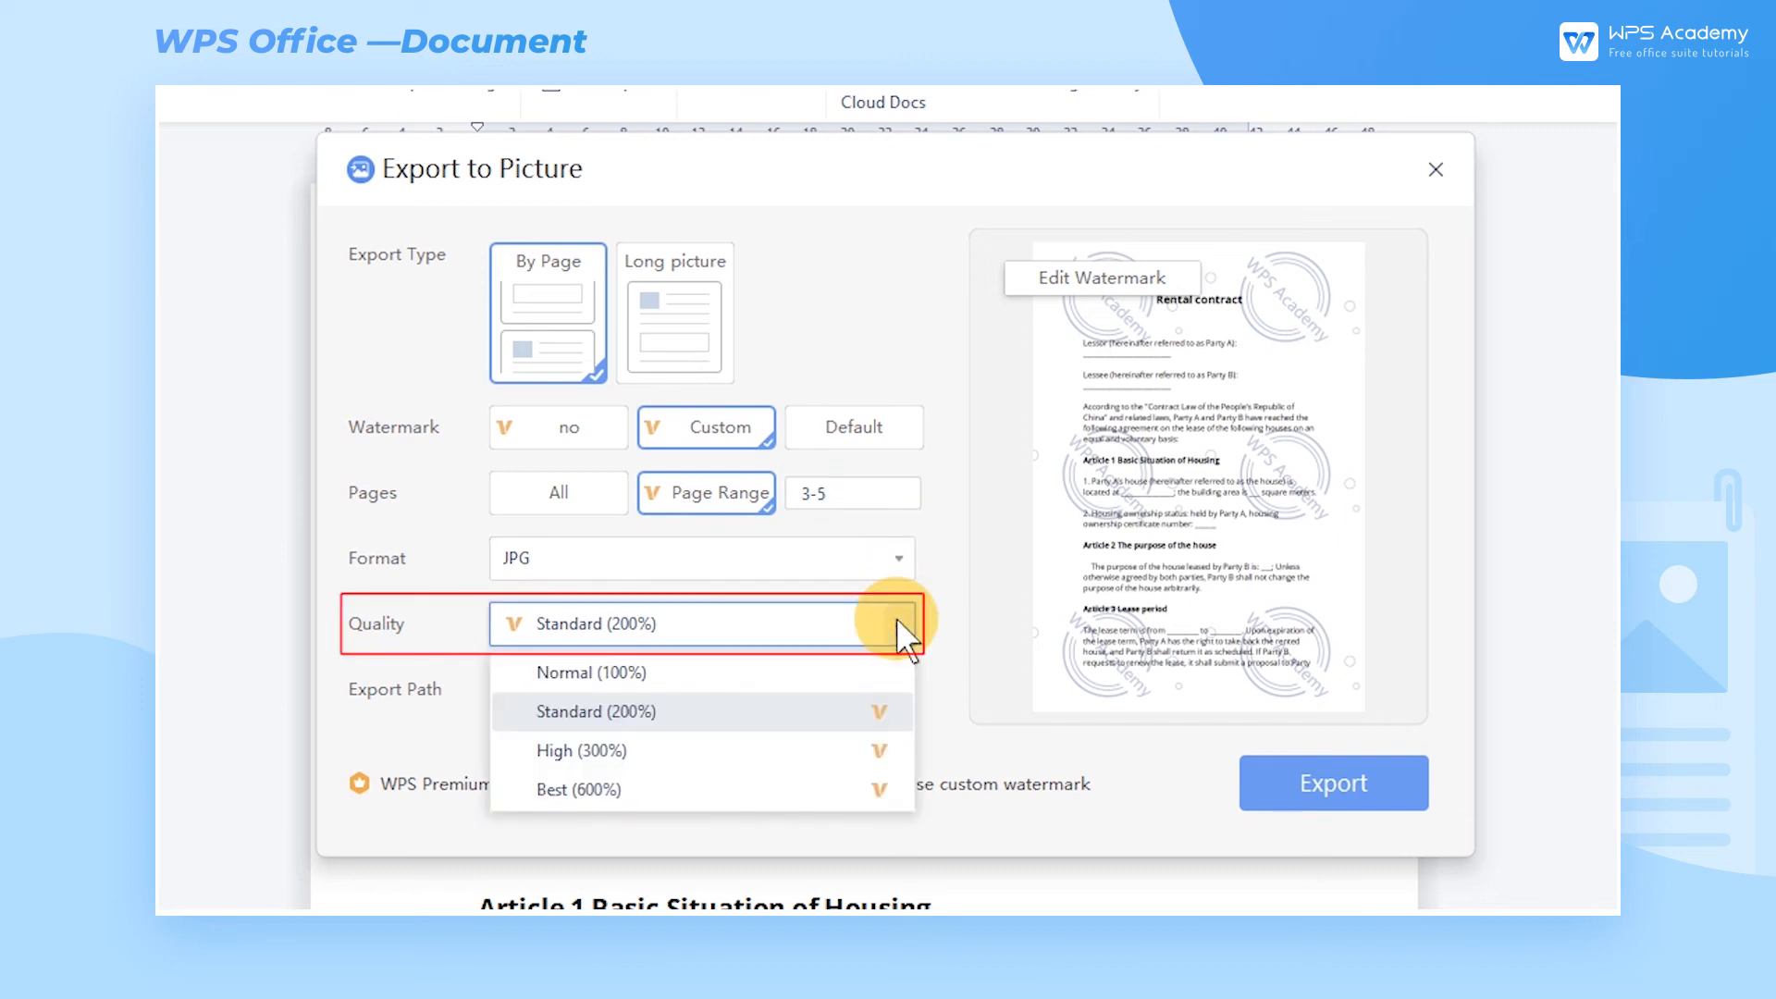
pyautogui.click(622, 712)
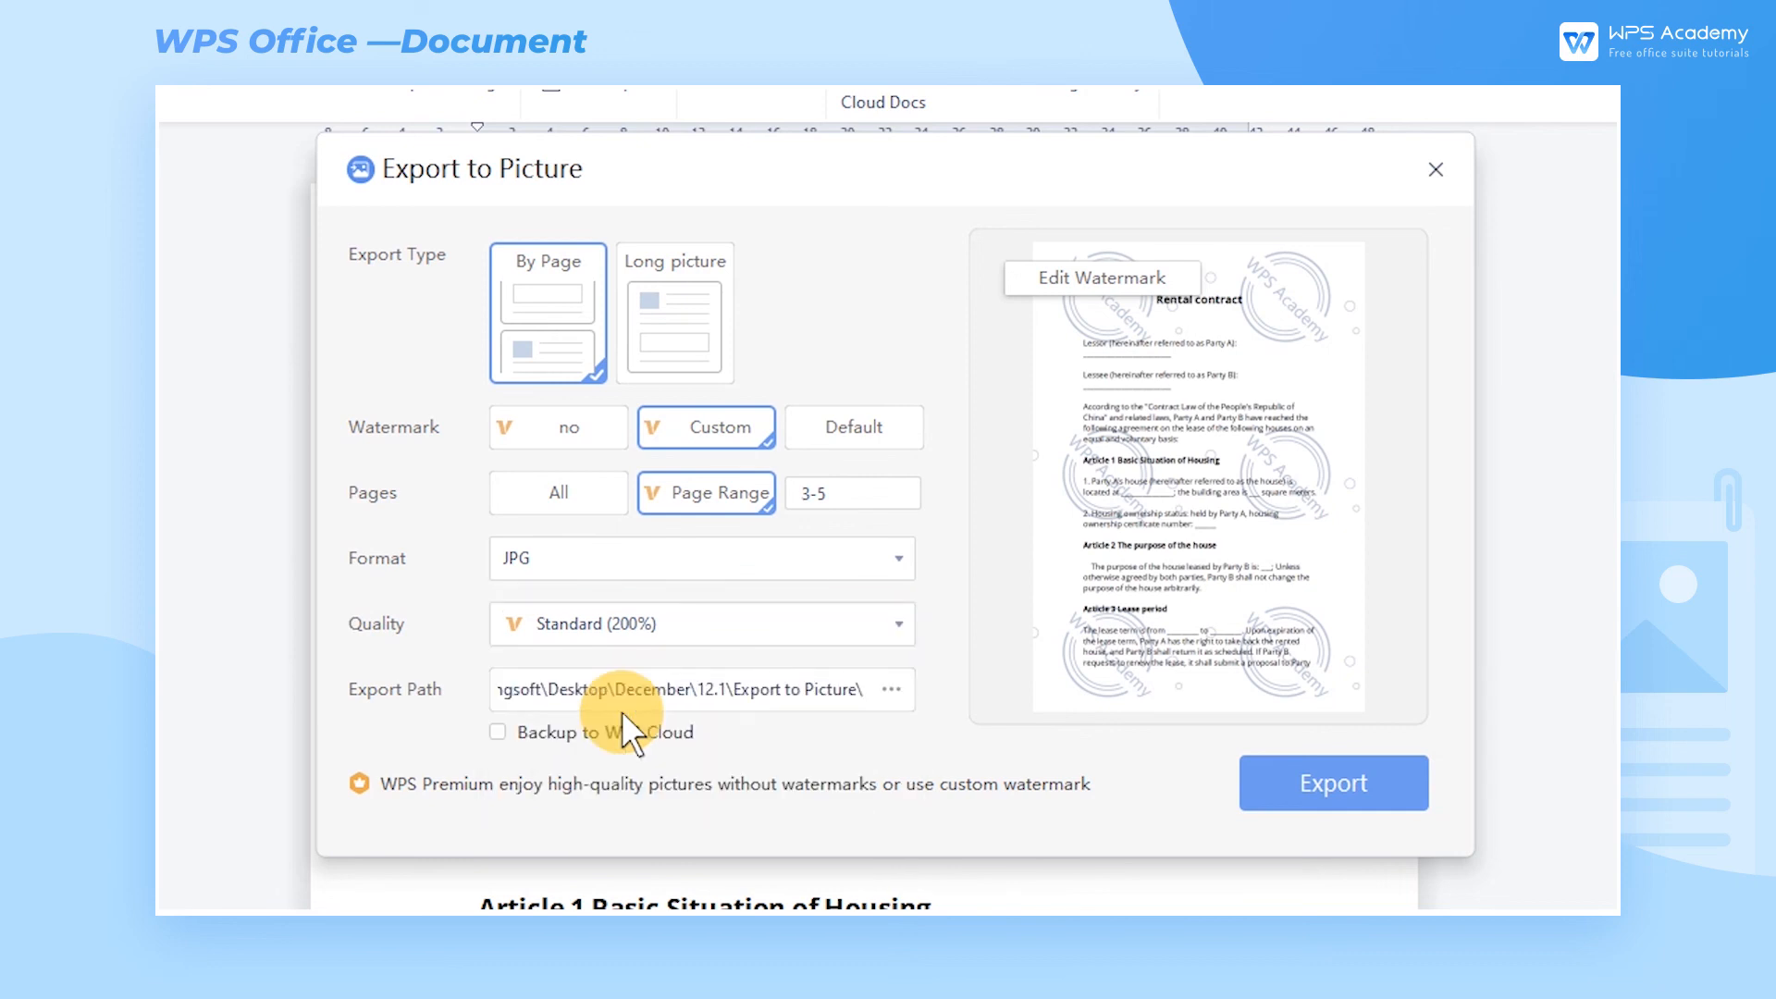
pyautogui.click(1280, 776)
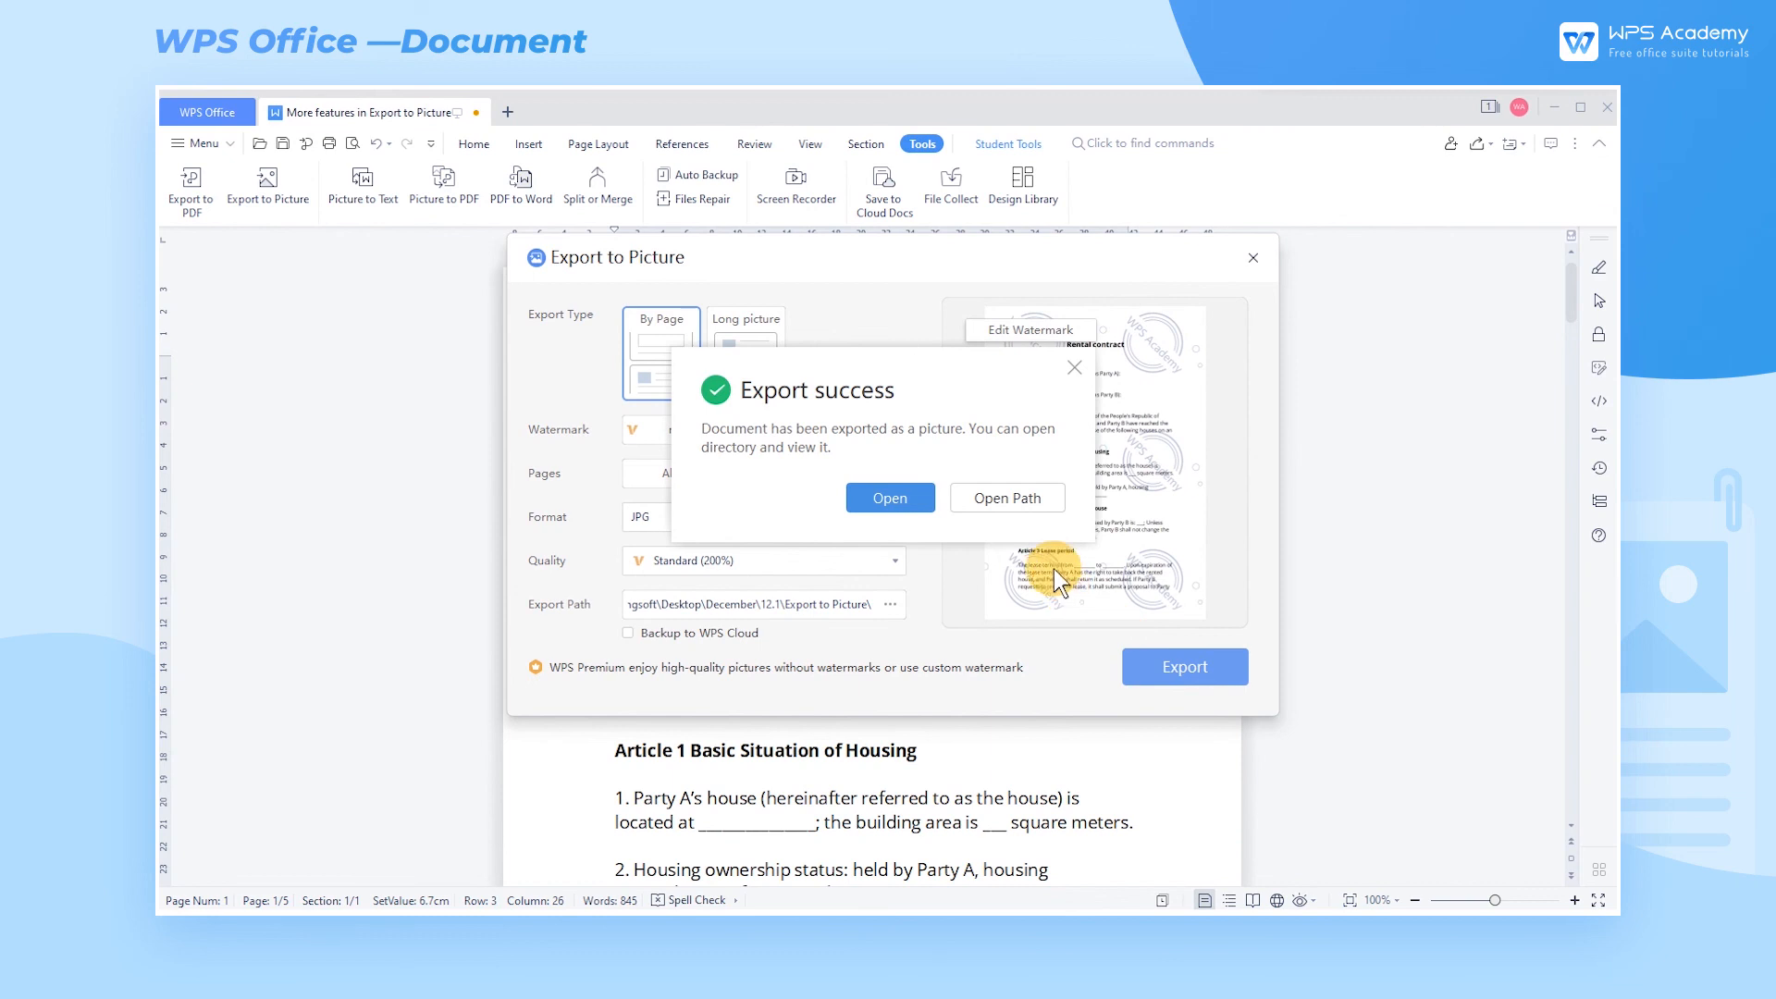
# Step: Open the export folder and view the exported pictures one by one, from More features in Export to Picture_03.jpg to Picture_05.jpg
pyautogui.click(1011, 500)
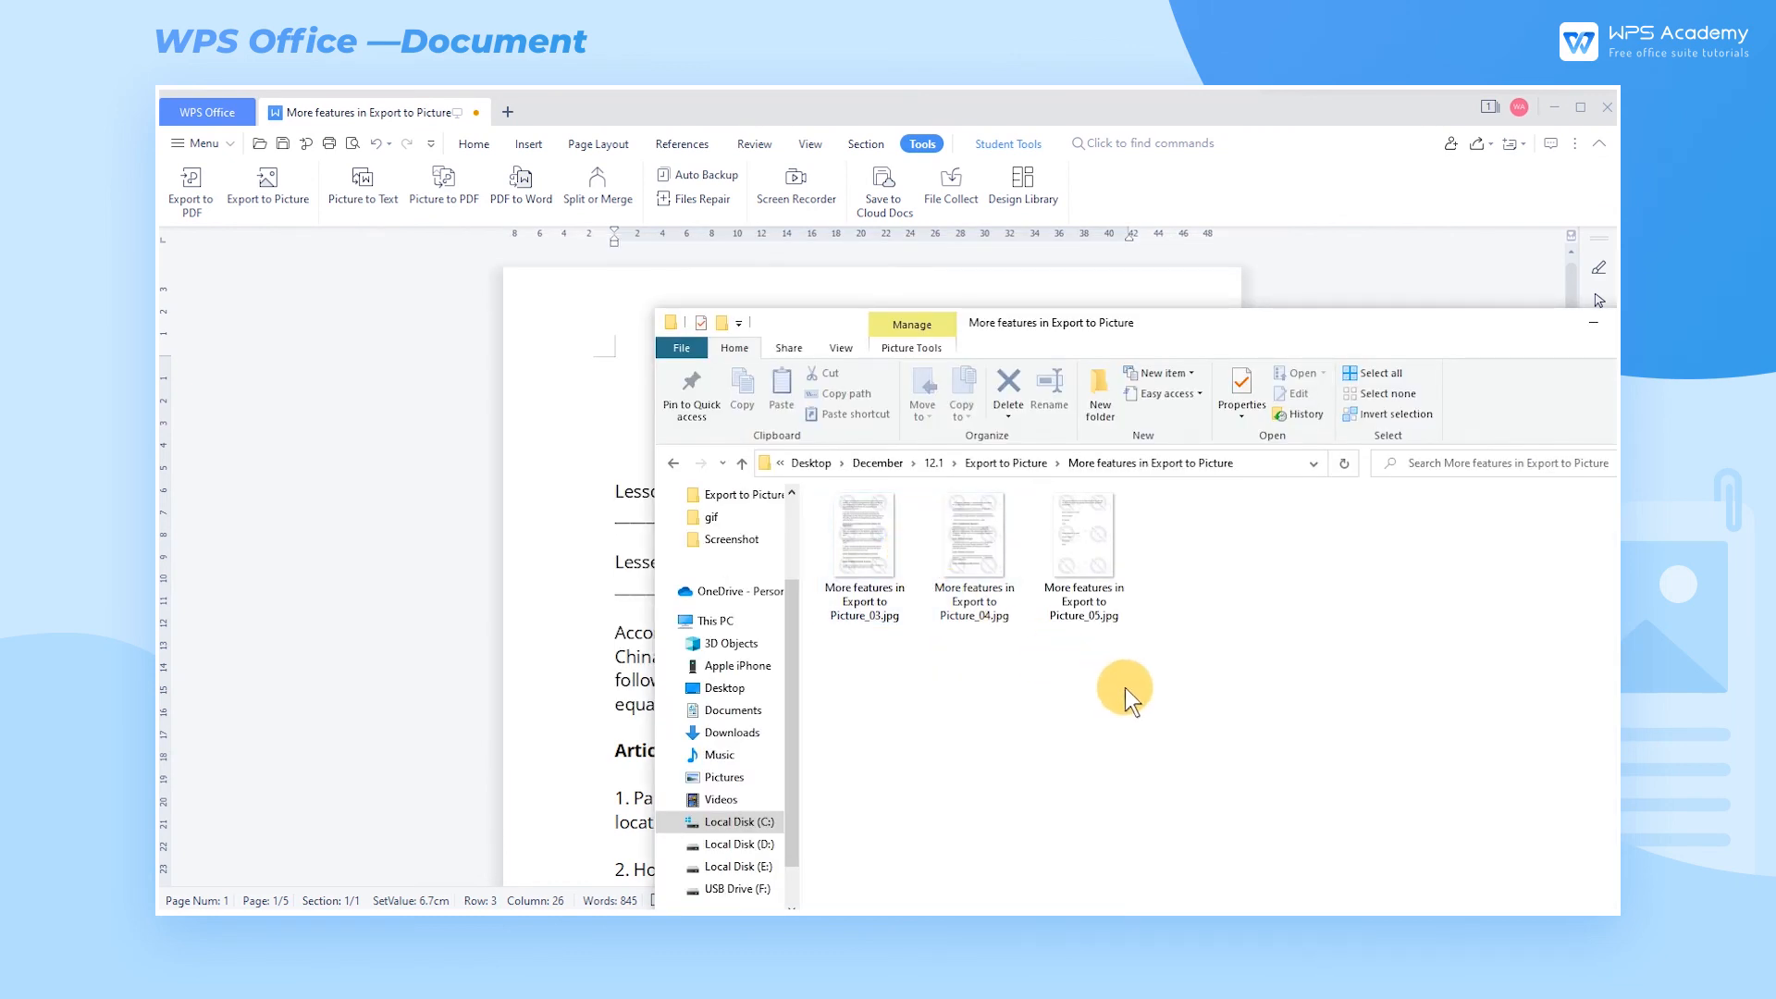
pyautogui.doubleClick(865, 549)
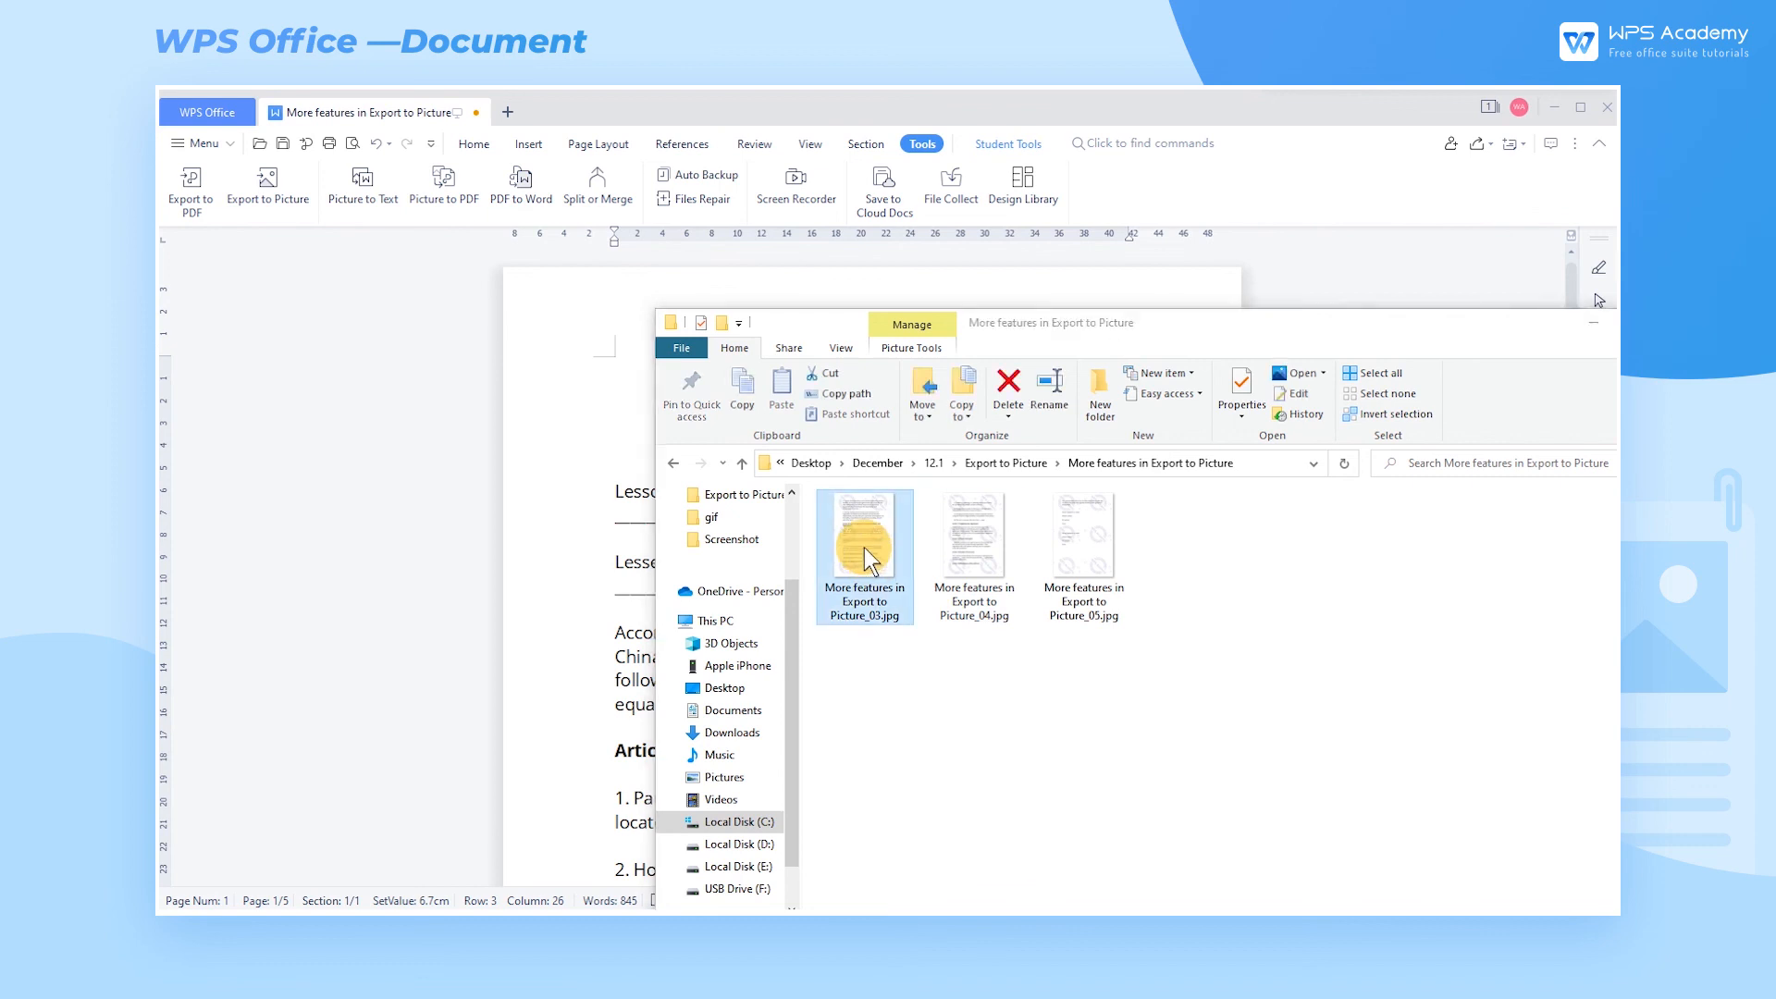
pyautogui.moveTo(1547, 436)
pyautogui.click(1589, 509)
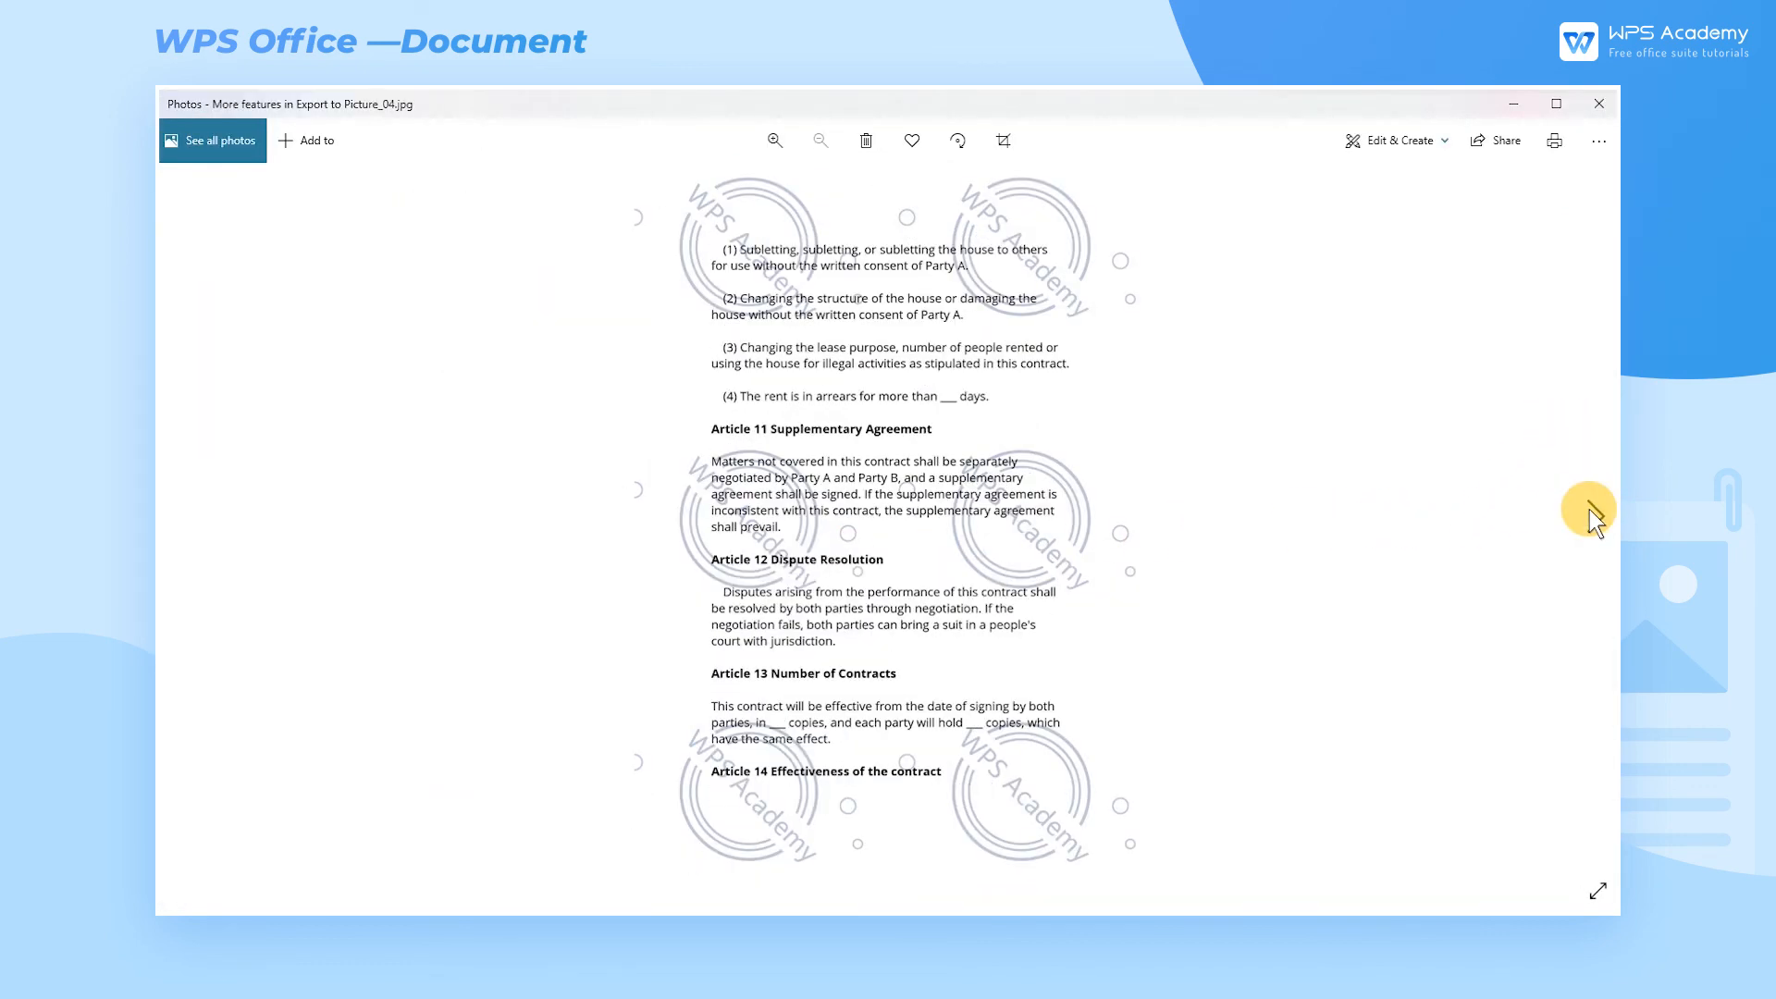
pyautogui.click(1589, 510)
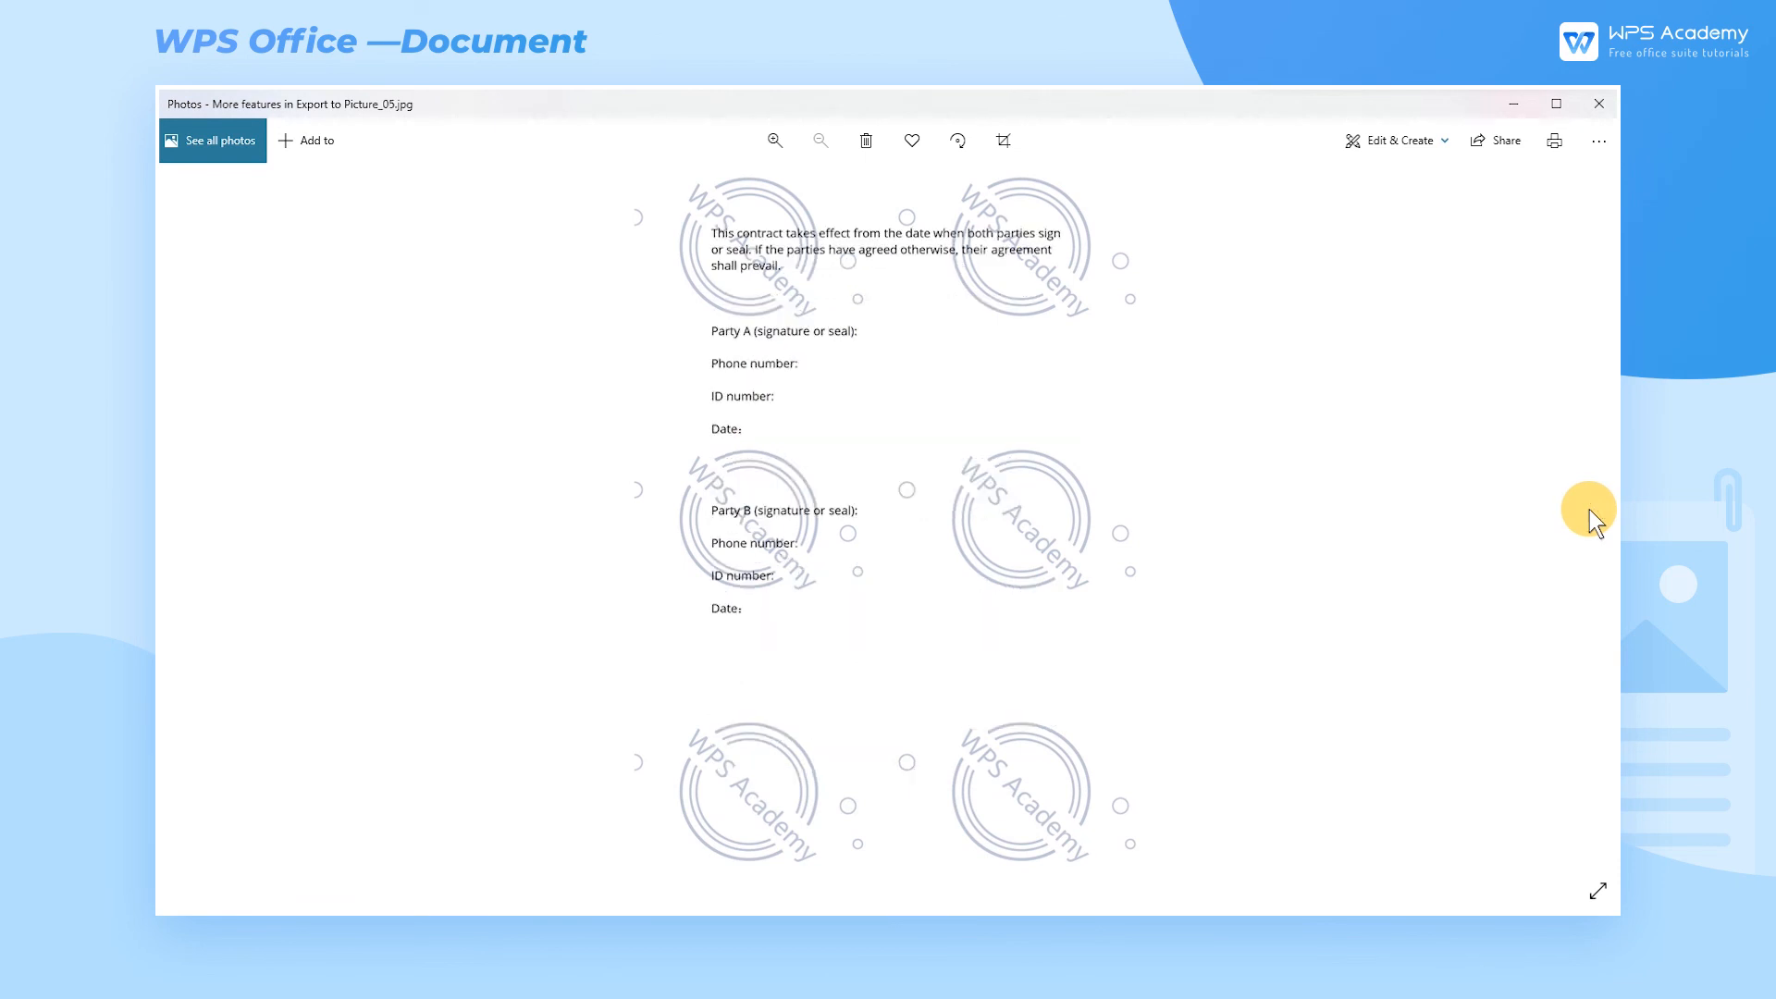